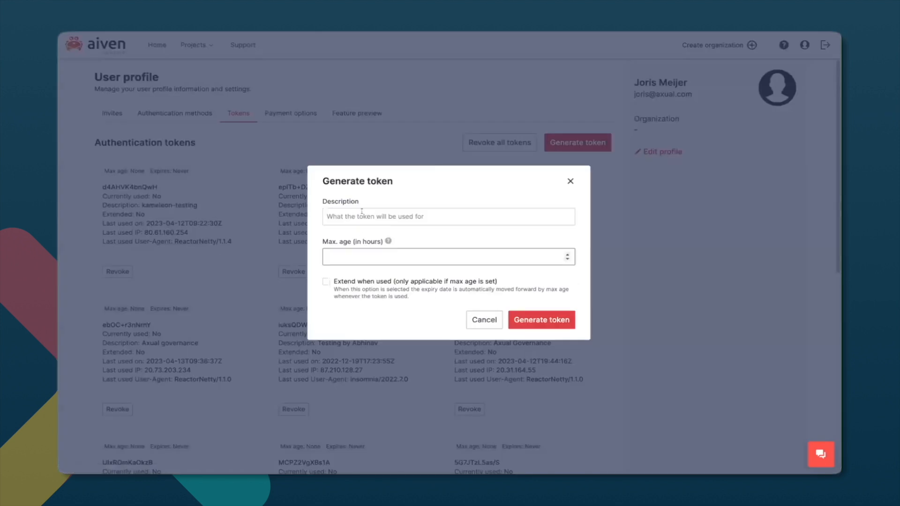
Generate an authentication token with the description "Axual governance" and copy the access token.
left_click(371, 217)
type("Axual ")
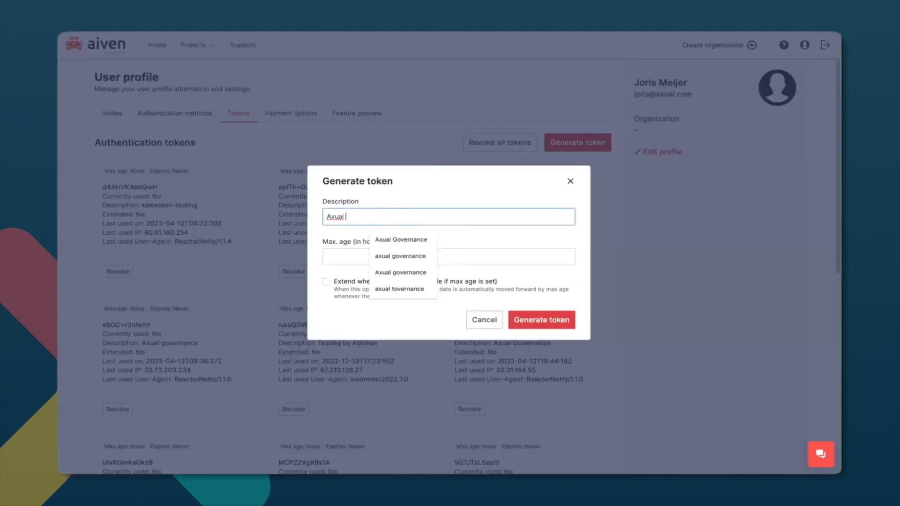
type("governance")
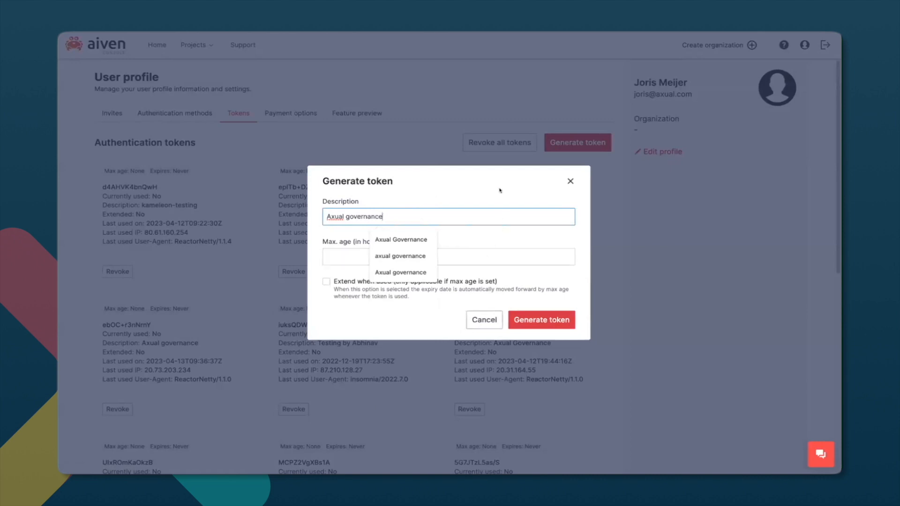
left_click(467, 203)
left_click(541, 319)
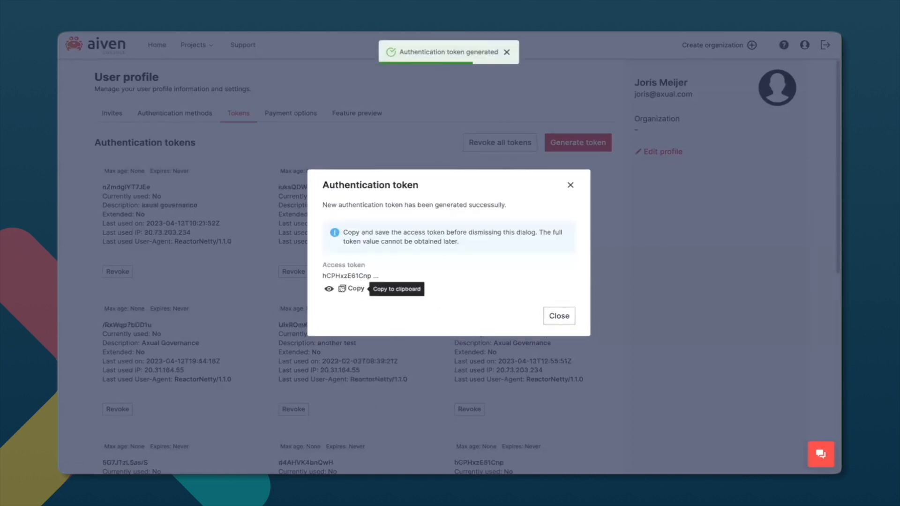
left_click(344, 289)
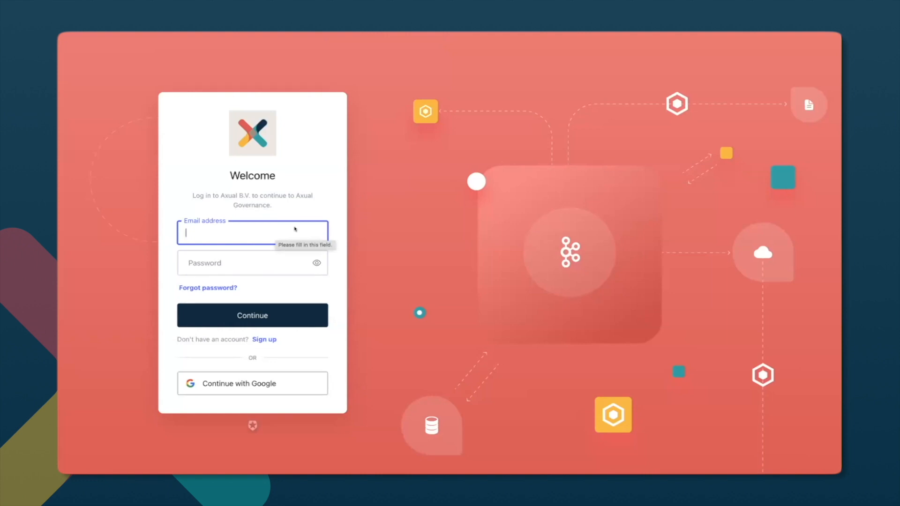
Sign in to Axual Governance with the axualdemo.com Google demo account and accept the app authorization.
left_click(245, 387)
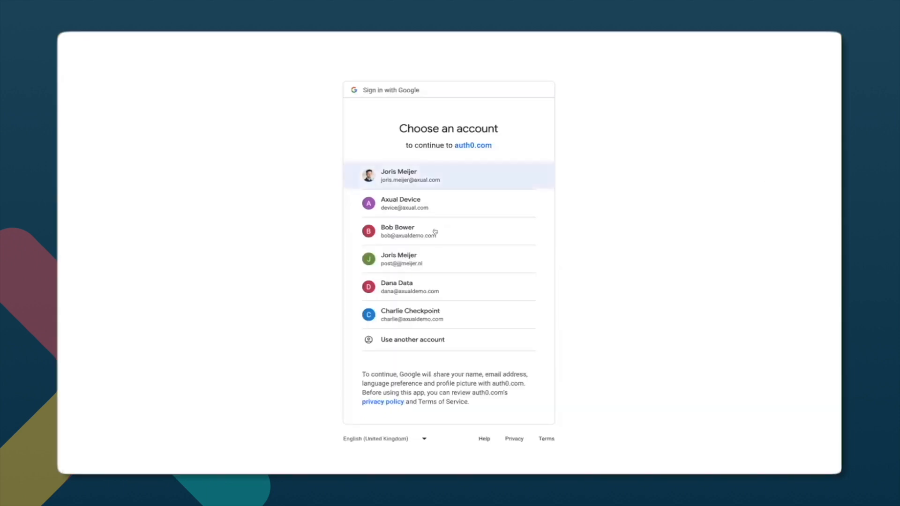
left_click(434, 232)
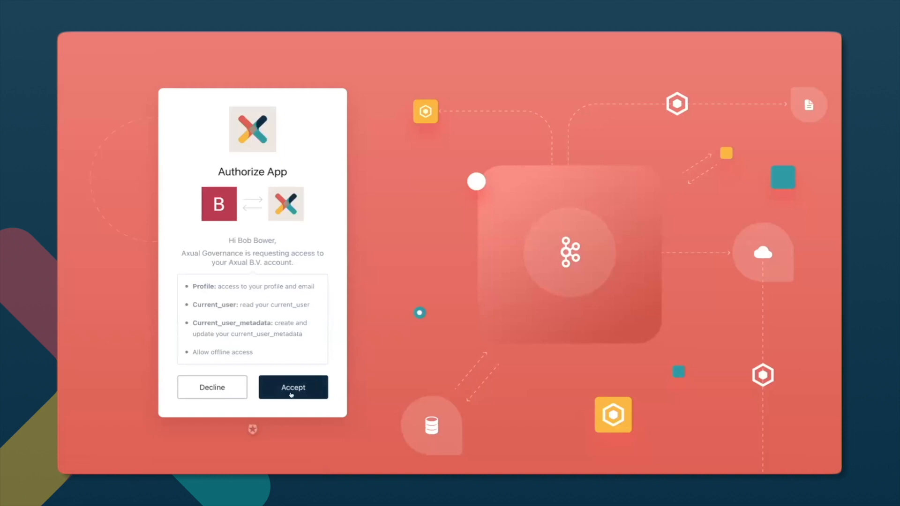
left_click(291, 388)
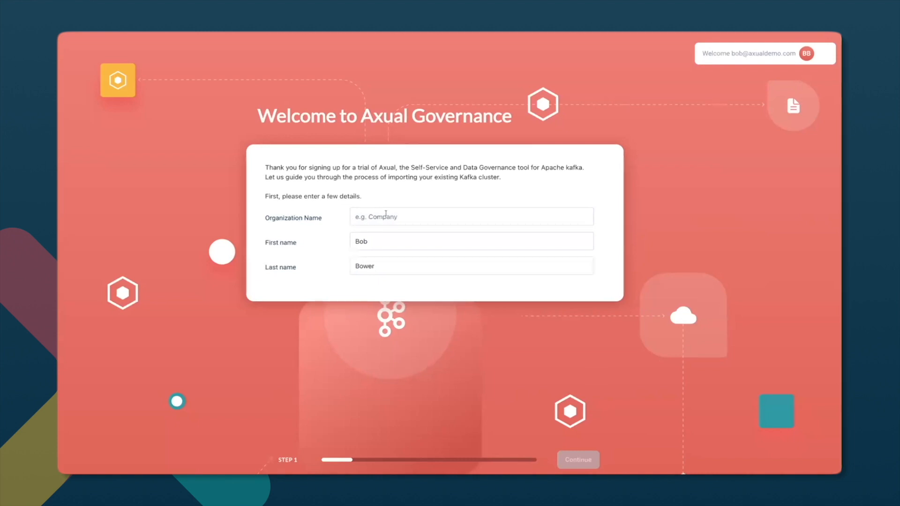
Enter "Banking limited" as the organization name and continue onboarding with Aiven as the Kafka provider.
left_click(386, 213)
type("Bankin")
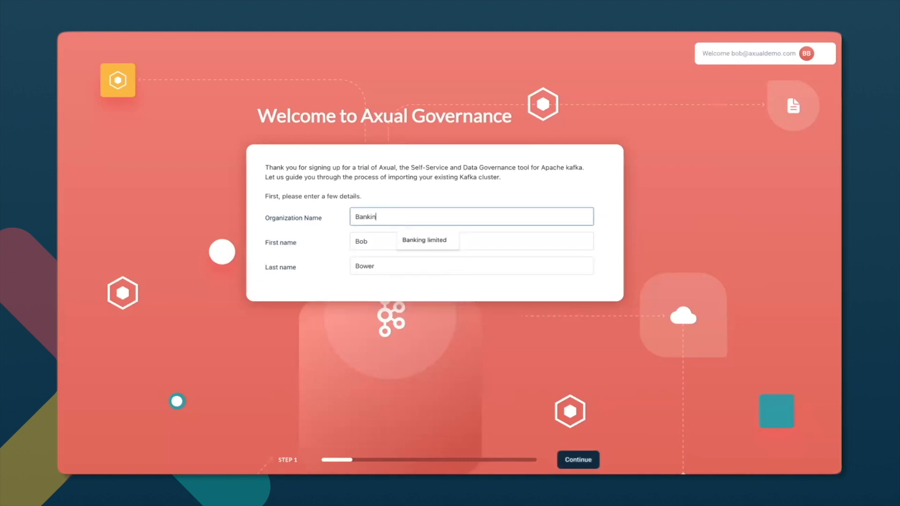
type("g limited")
key("Tab")
key("Tab")
left_click(580, 459)
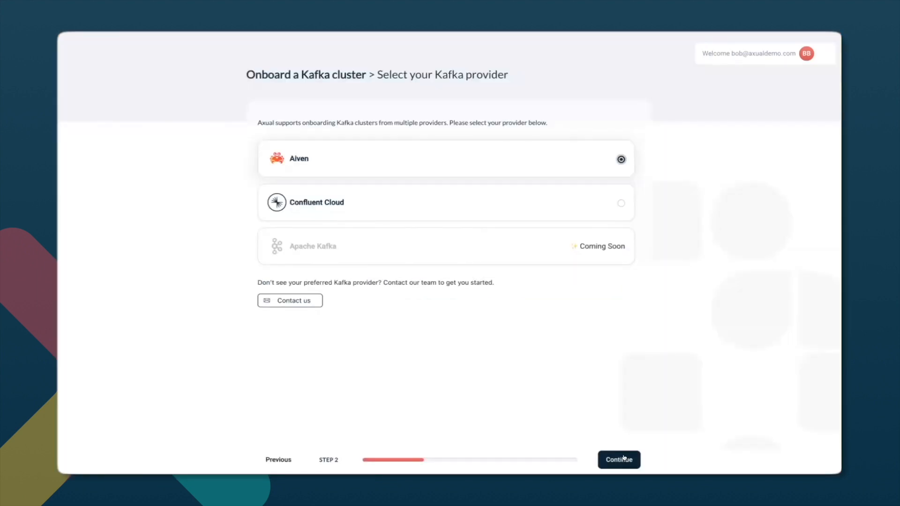
left_click(626, 460)
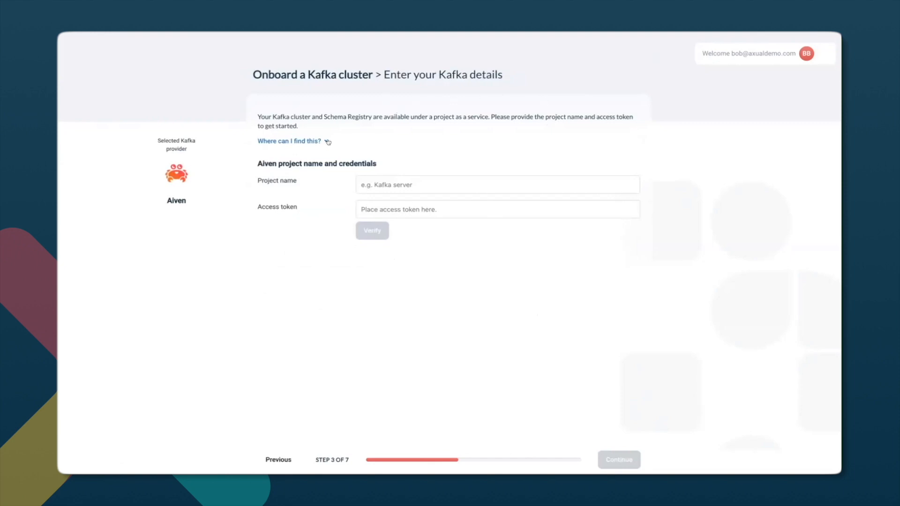
Enter the Aiven project name streaming-platform, paste the access token, and verify the connection before continuing.
left_click(422, 185)
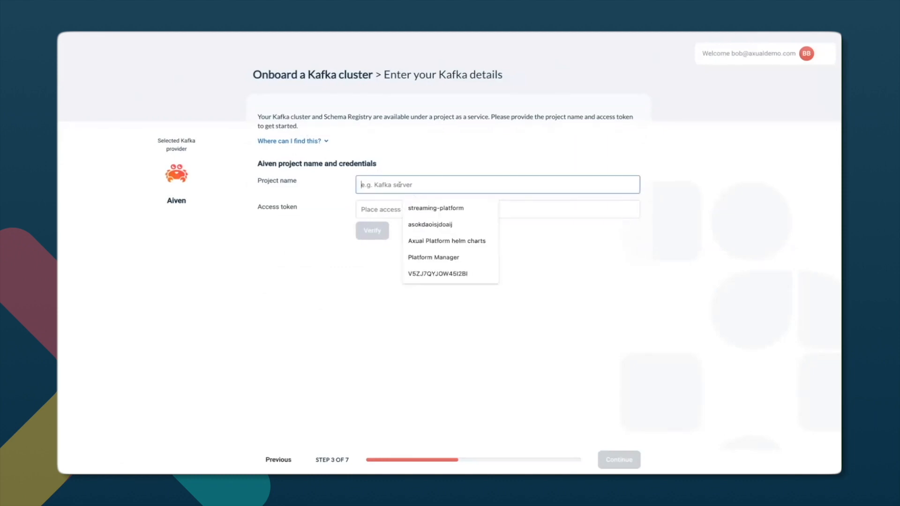
type("streamin")
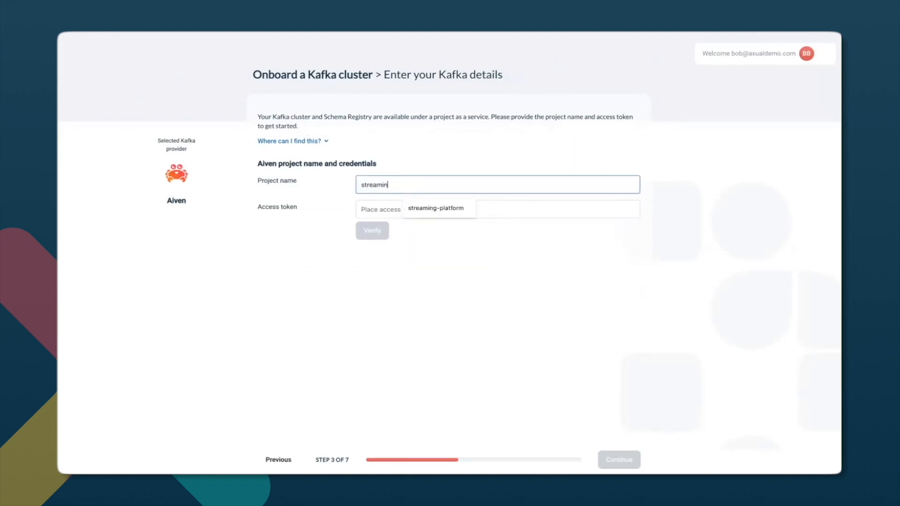
type("g-platform")
key("Tab")
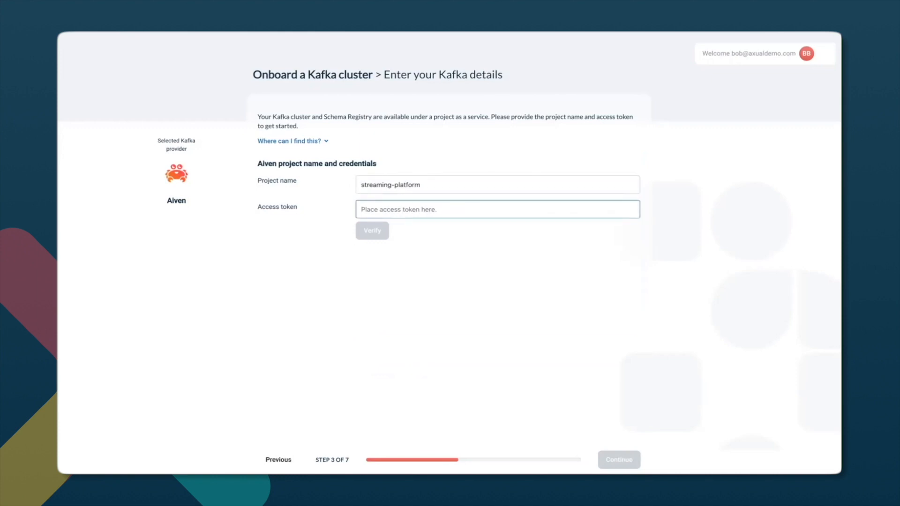
key("ctrl+v")
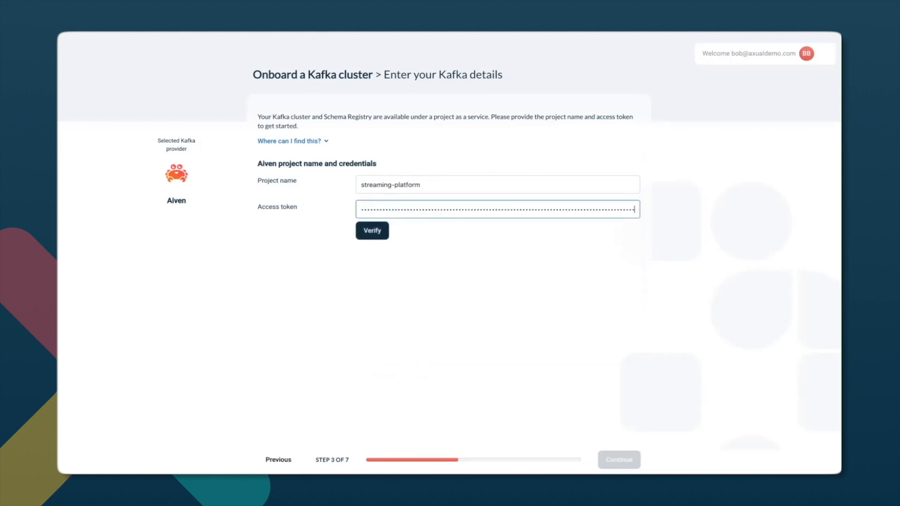
left_click(589, 249)
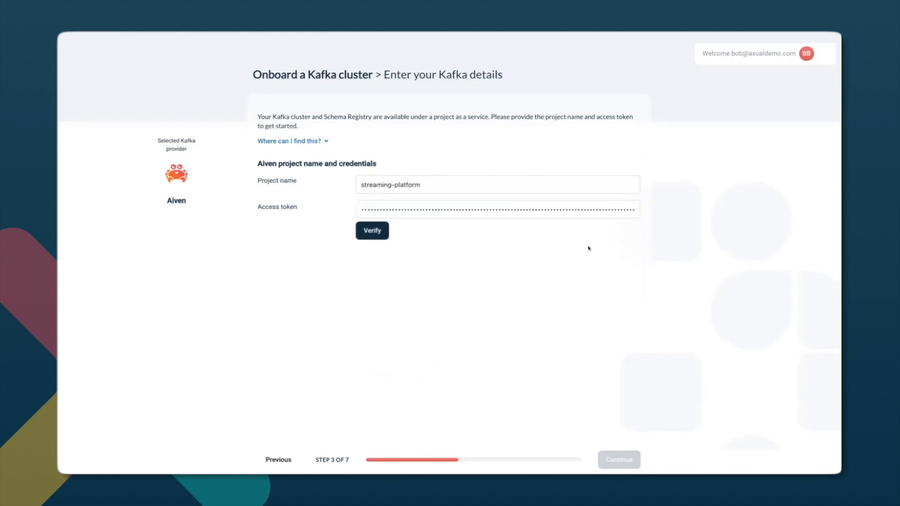
left_click(371, 231)
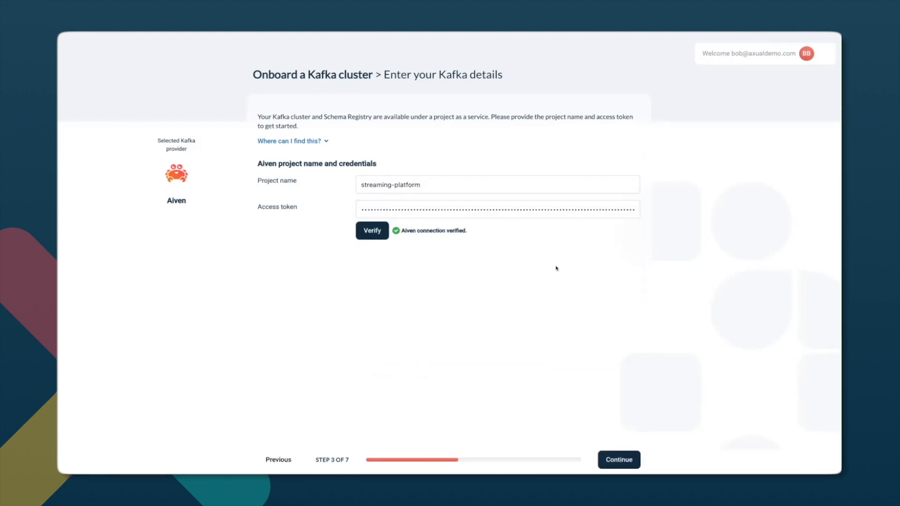
left_click(619, 460)
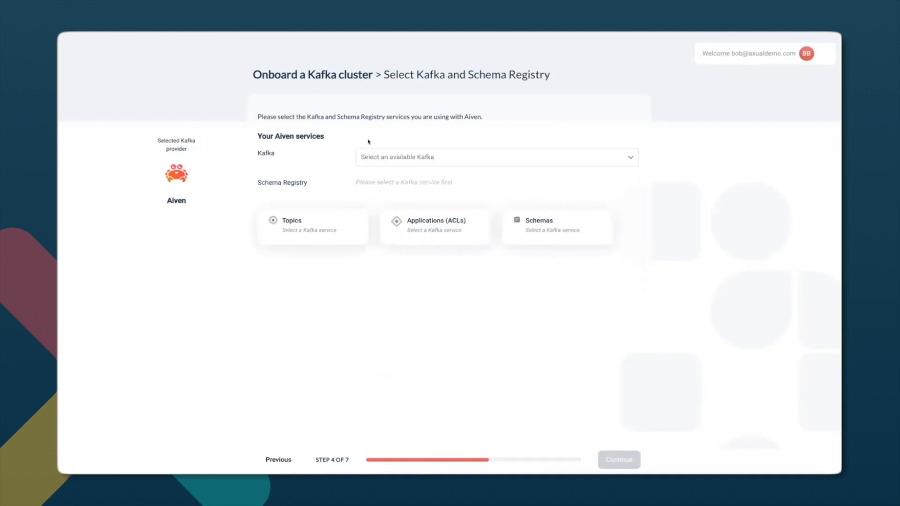
Select kafka-dev as the Kafka service and continue with its Schema Registry.
left_click(533, 160)
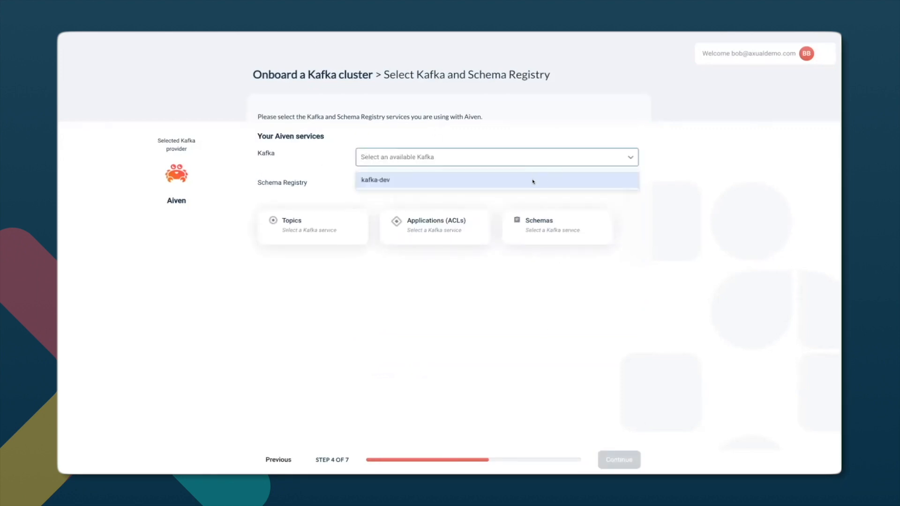
left_click(532, 181)
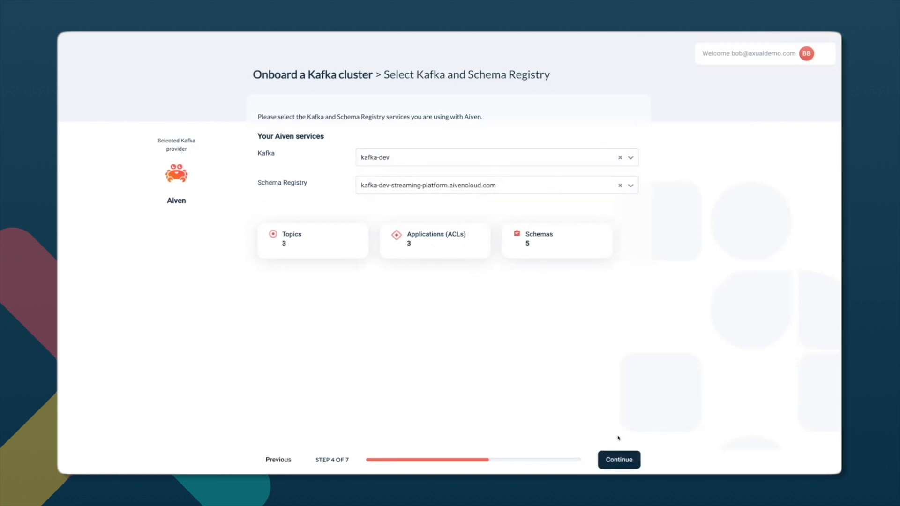
left_click(622, 460)
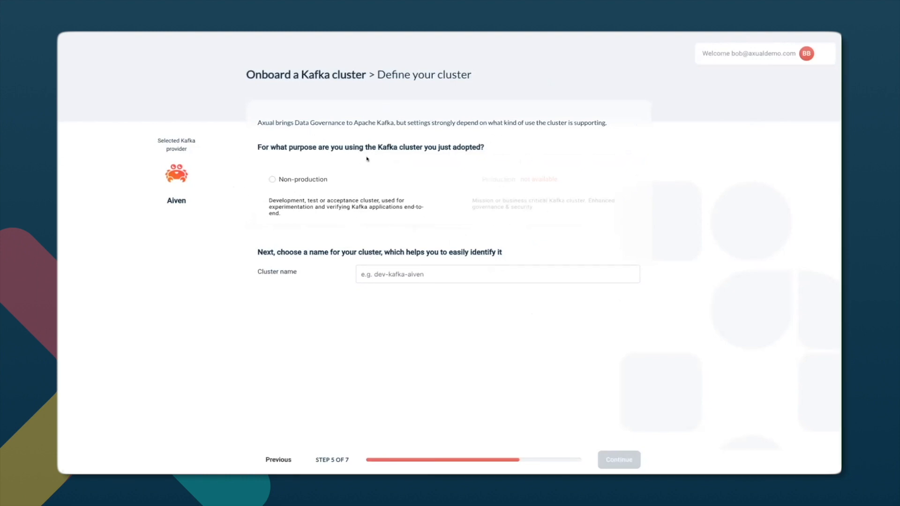
Define the cluster's purpose as Non-production, name it devcluster, and continue to the topic import.
left_click(302, 183)
left_click(413, 274)
type("dev")
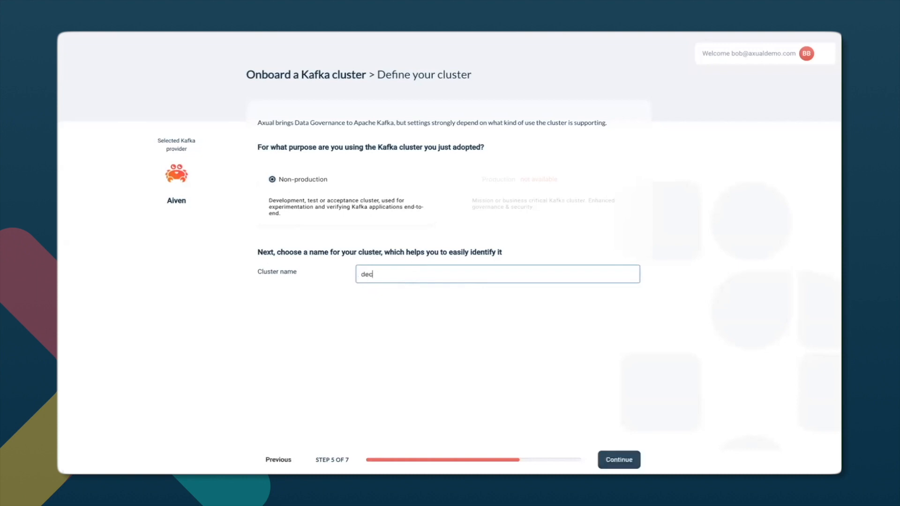
type("cluster")
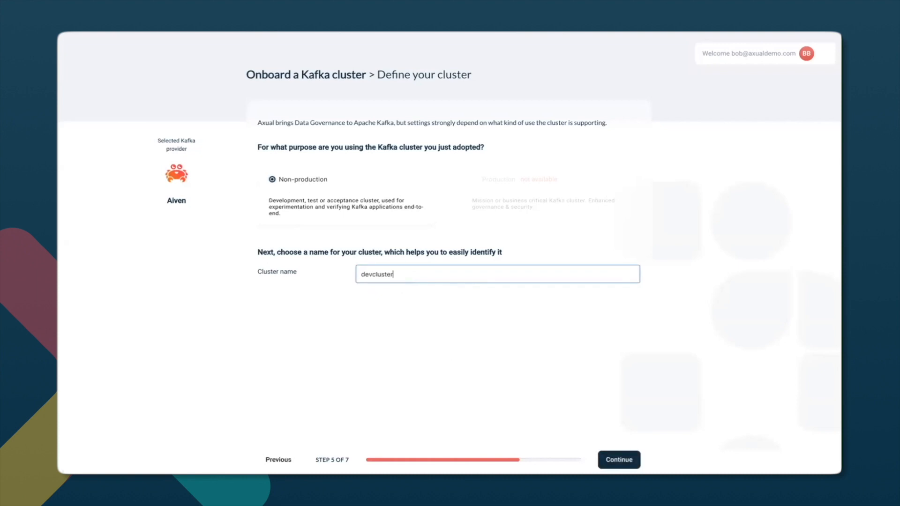
left_click(617, 460)
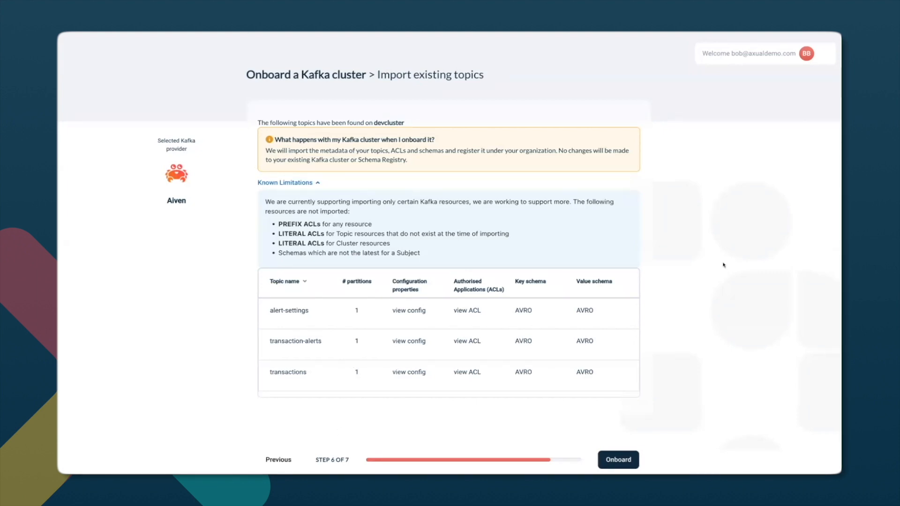
Onboard the existing devcluster topics, finish the wizard, and collapse the Resource Center on the dashboard.
left_click(628, 454)
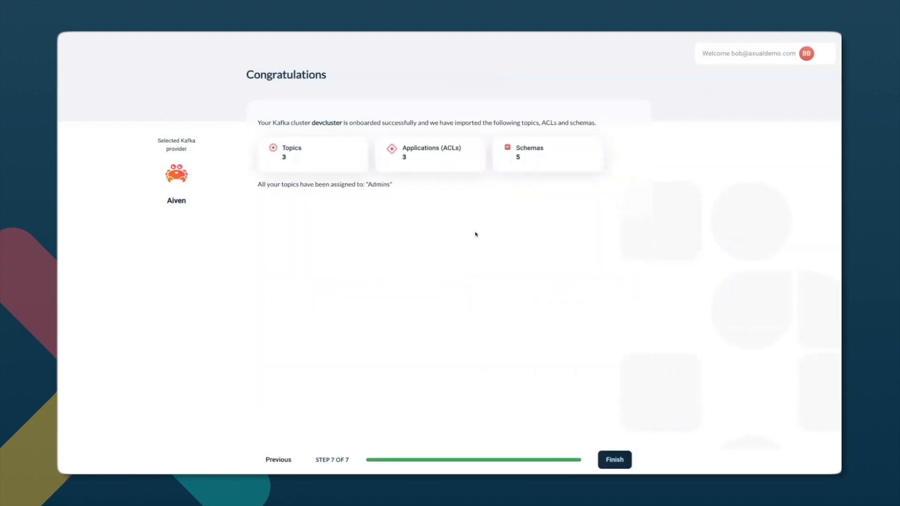
left_click(613, 460)
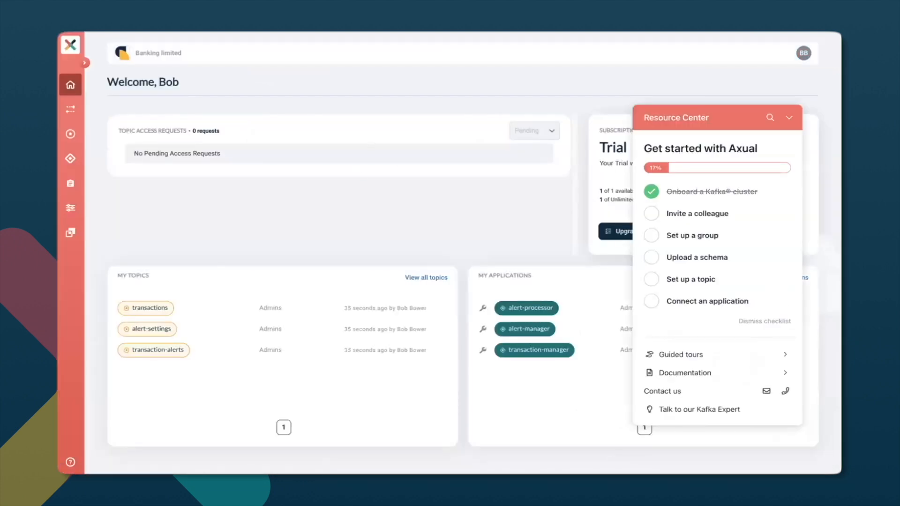
left_click(788, 117)
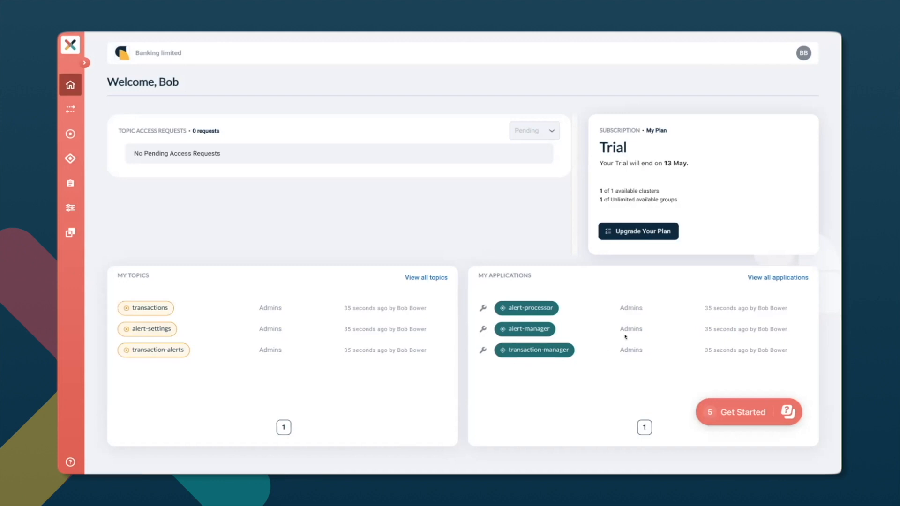
View the graph showing how topics and applications are connected for all teams.
left_click(65, 107)
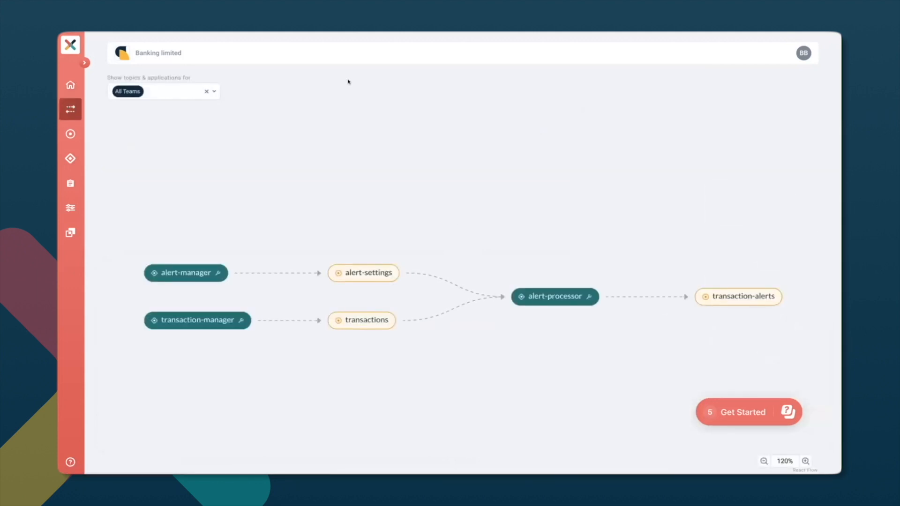
left_click_drag(380, 223, 389, 147)
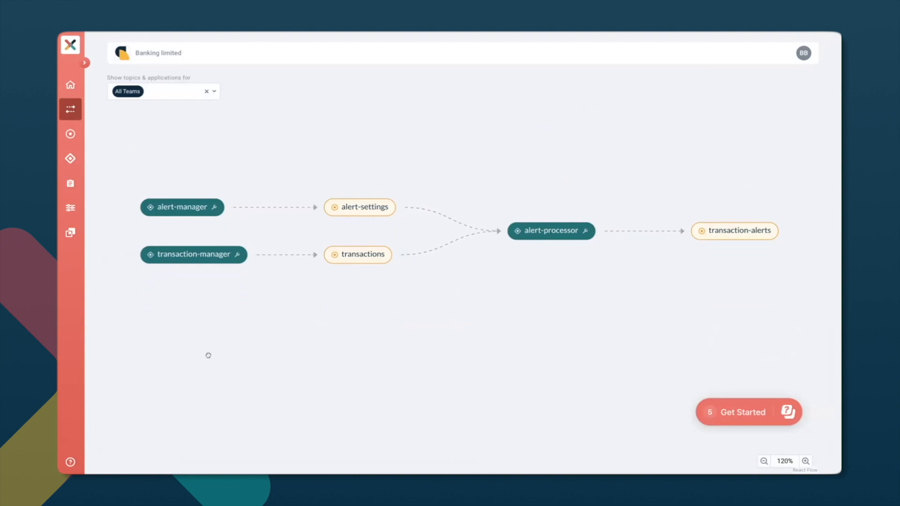
Search the topics list for "alert" and clear the search.
left_click(71, 133)
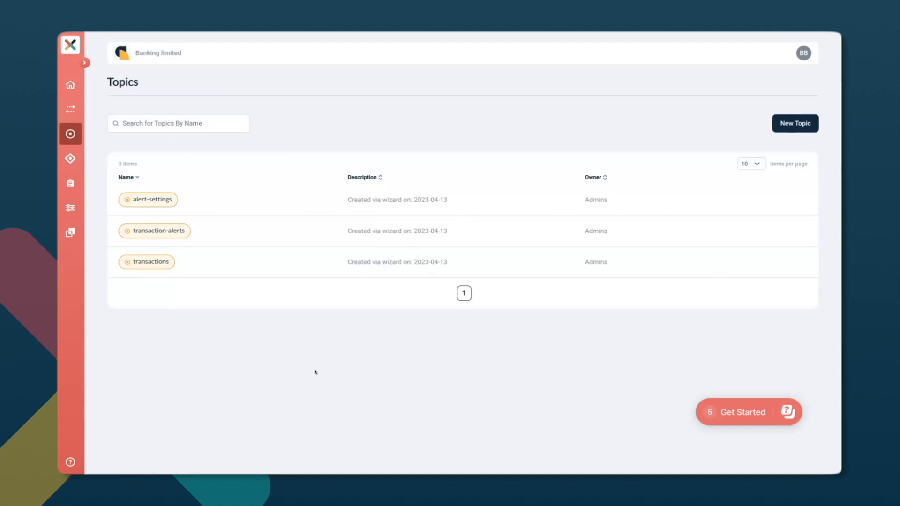
left_click(178, 122)
type("alert")
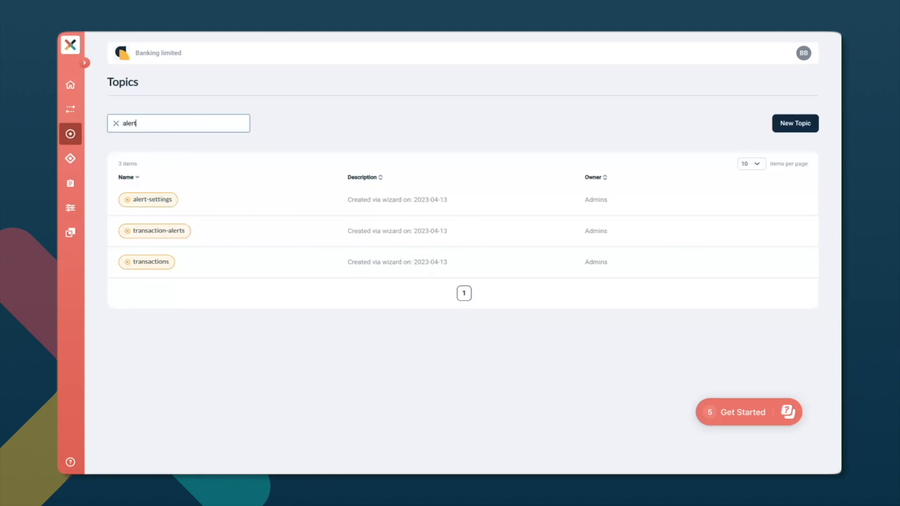
left_click_drag(149, 123, 120, 123)
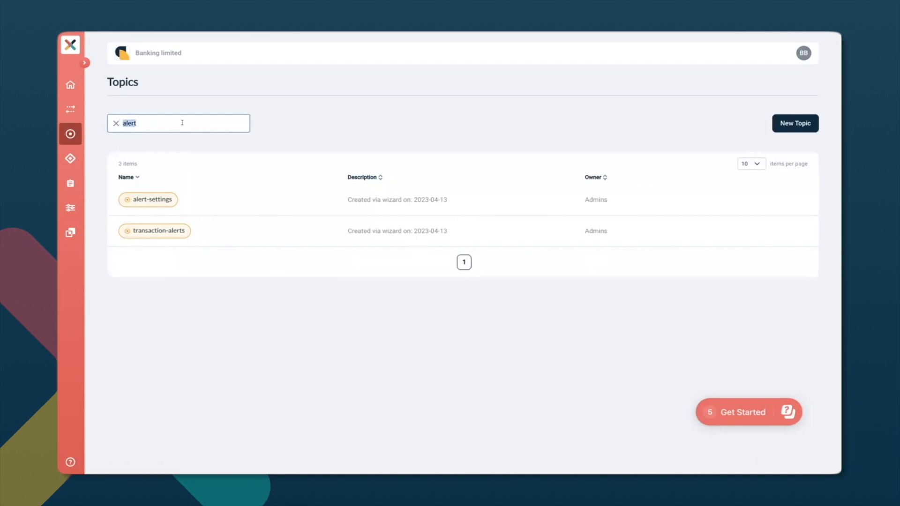
key("BackSpace")
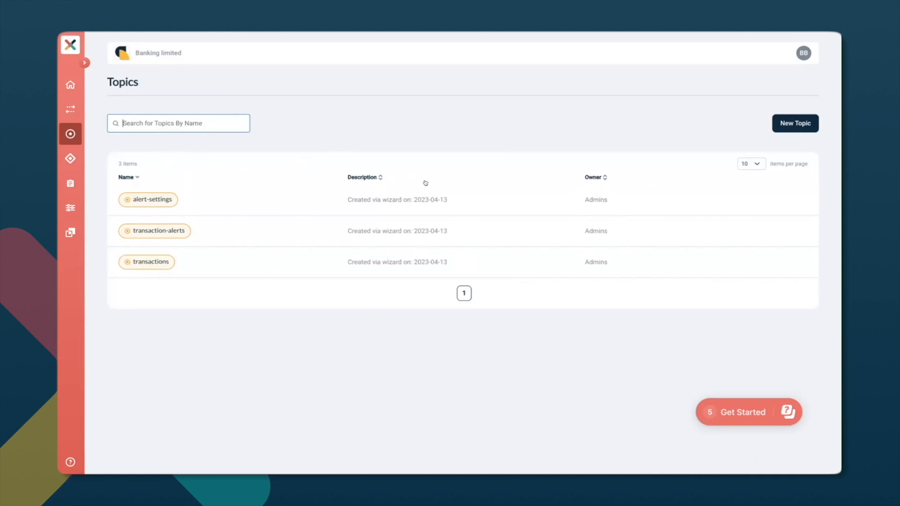
View the applications list and open the axual folder in the schemas overview.
left_click(70, 158)
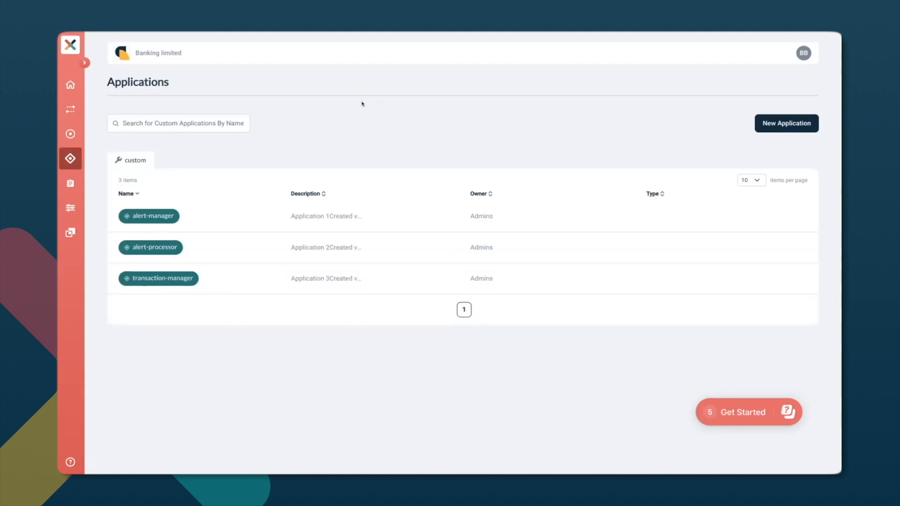
left_click(71, 183)
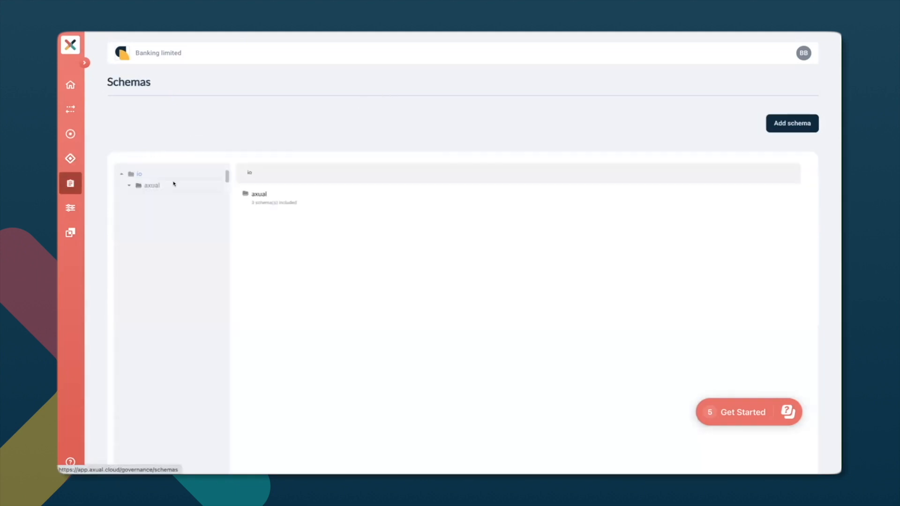
left_click(262, 208)
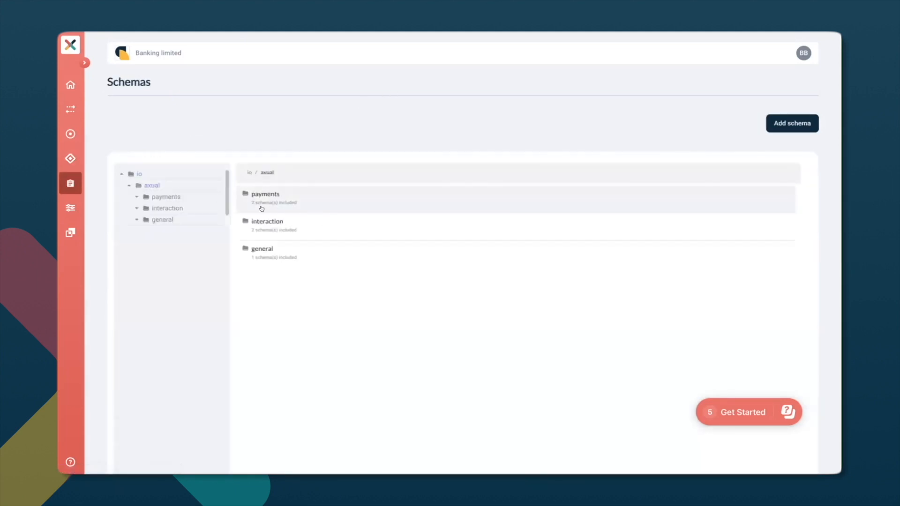
View the AccountId schema in the payments folder, check the tenant settings, and return to the dashboard.
left_click(262, 209)
left_click(327, 199)
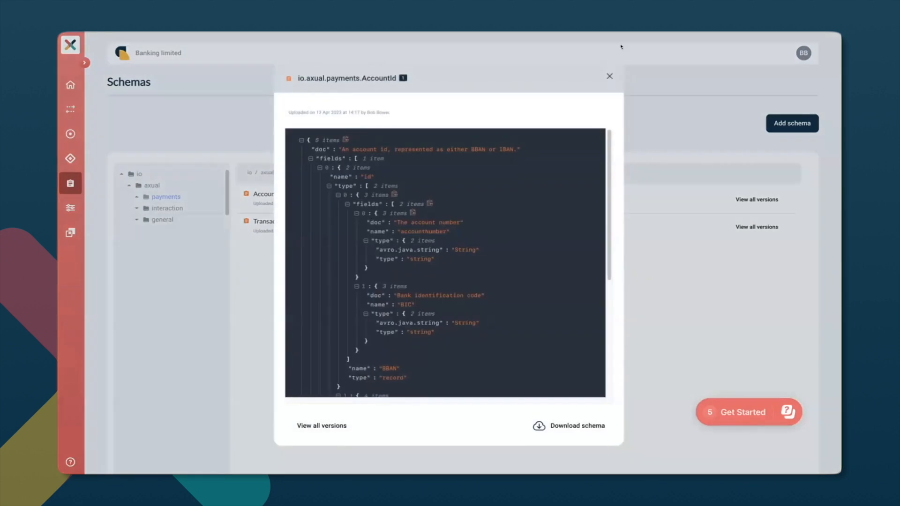
left_click(609, 76)
left_click(71, 208)
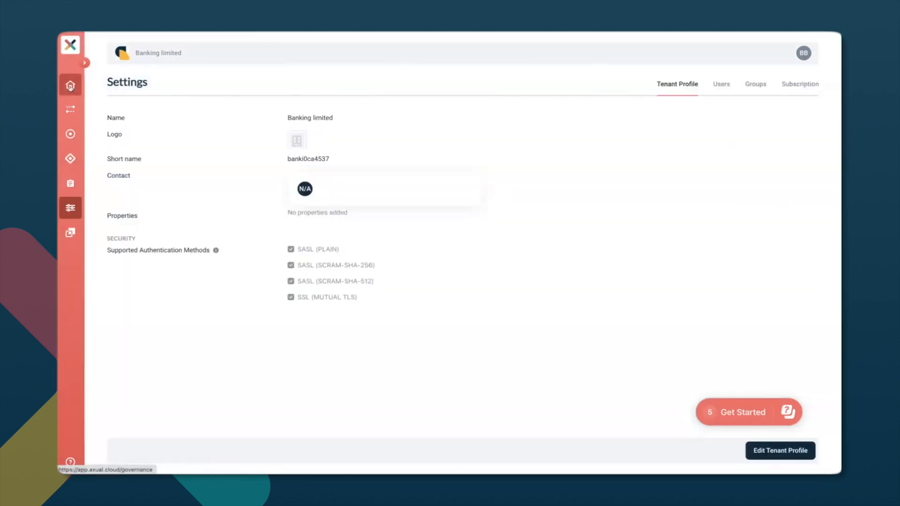
left_click(70, 87)
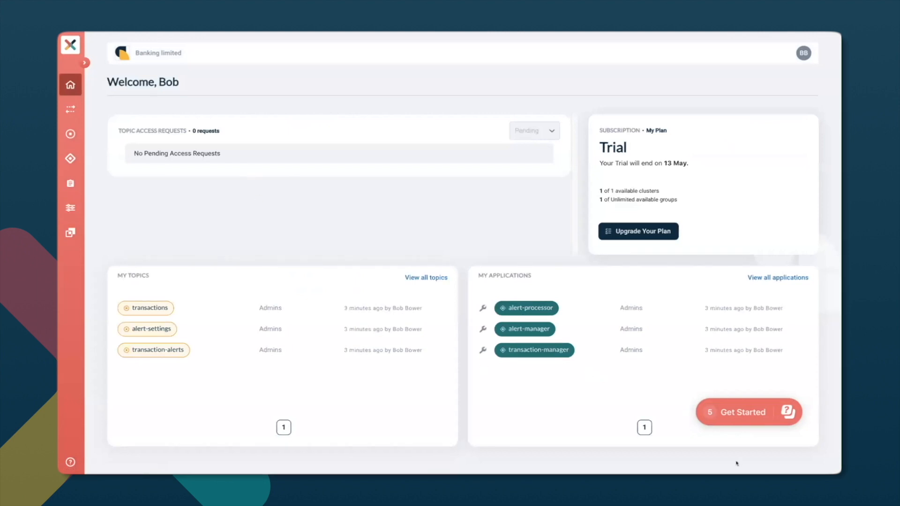
Start the Invite a colleague guide from the Get Started checklist and open the user invitation form in Settings.
left_click(729, 415)
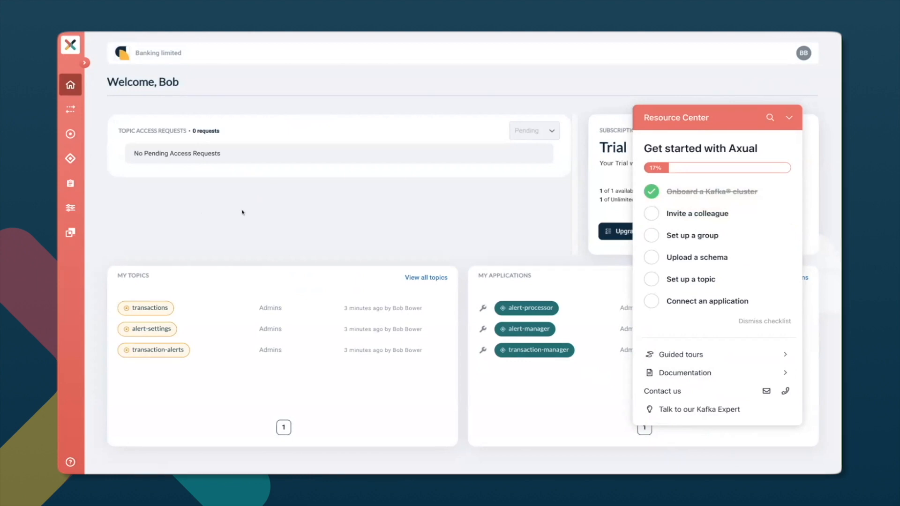
left_click(723, 219)
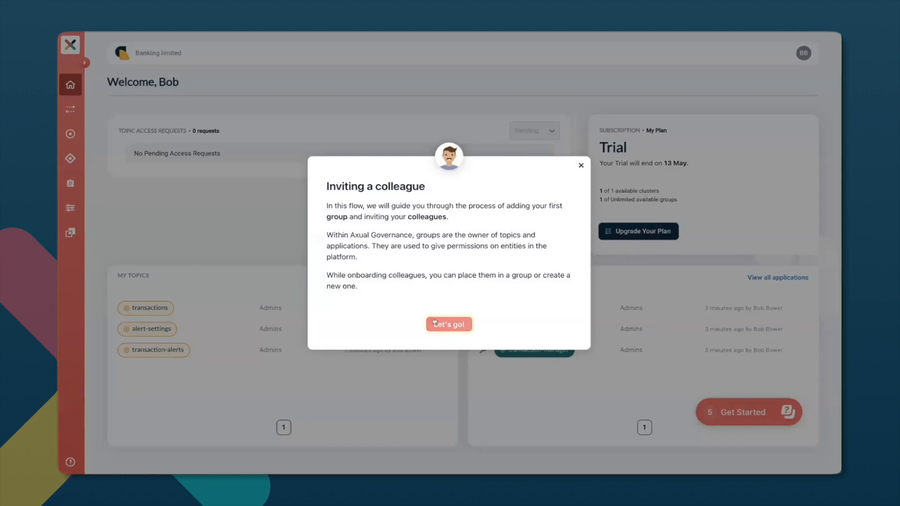
left_click(447, 324)
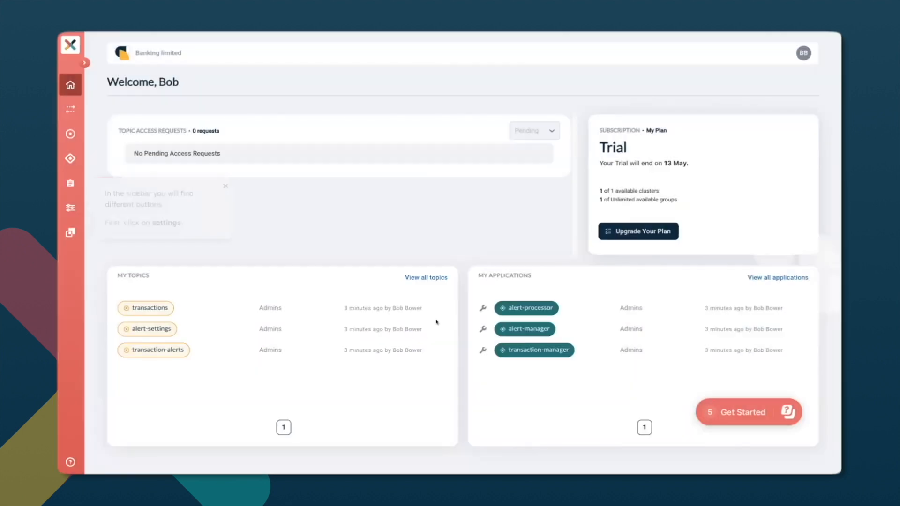
left_click(80, 210)
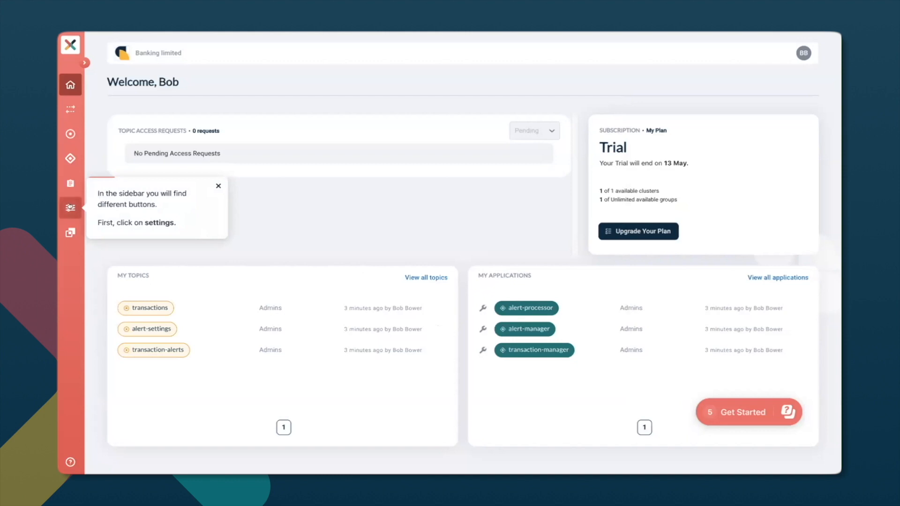
left_click(720, 85)
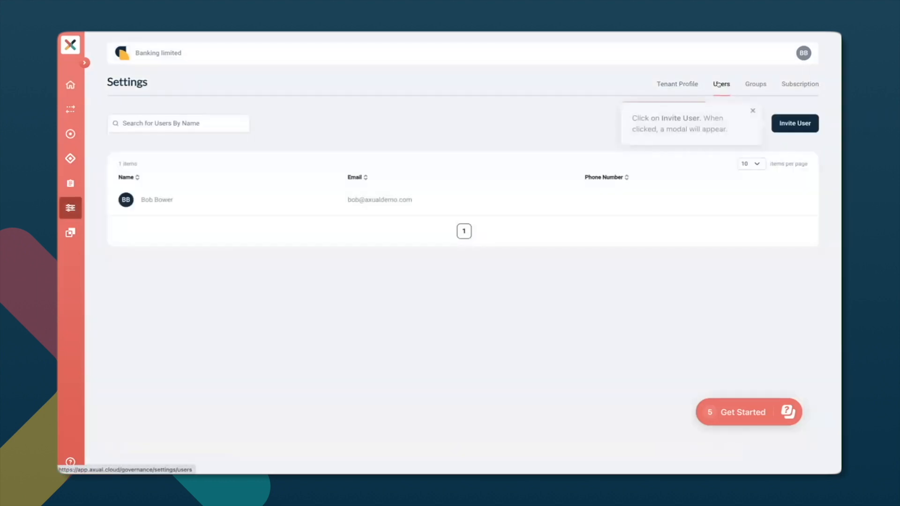
left_click(801, 124)
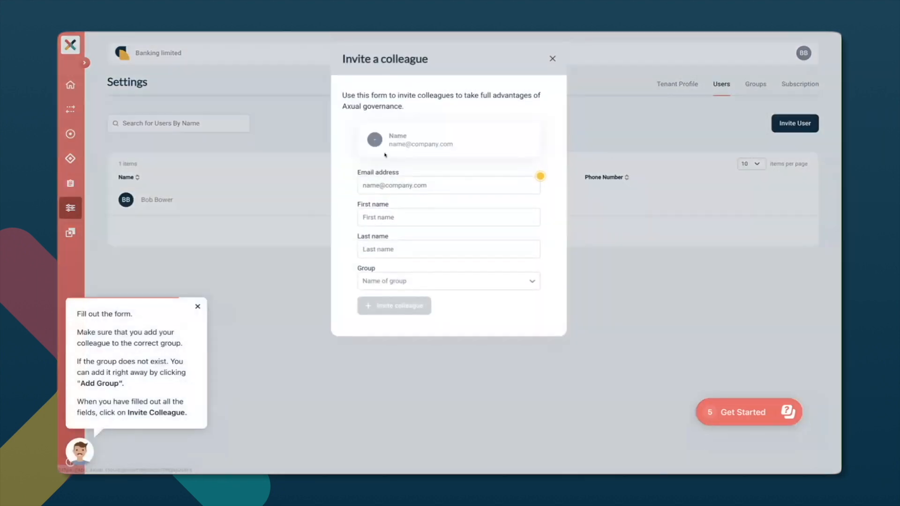
Fill in the first colleague's email address, first name and last name in the invitation form.
left_click(407, 183)
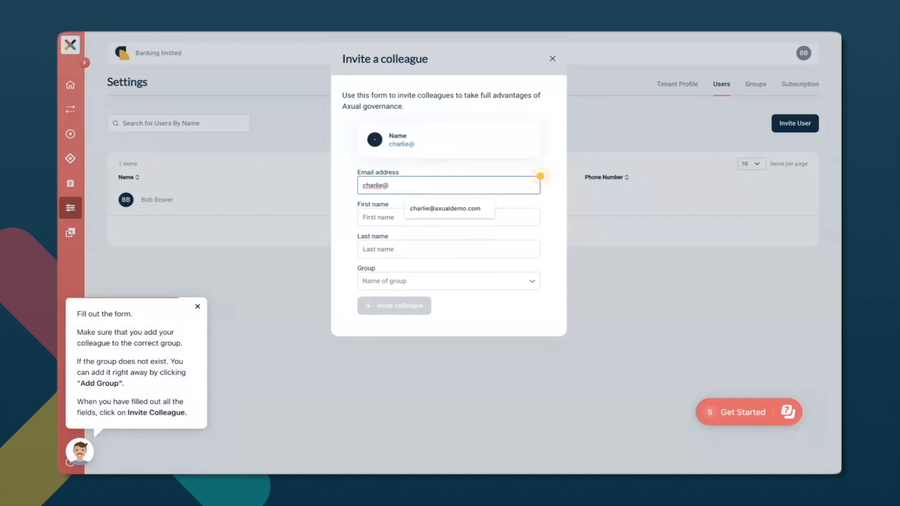
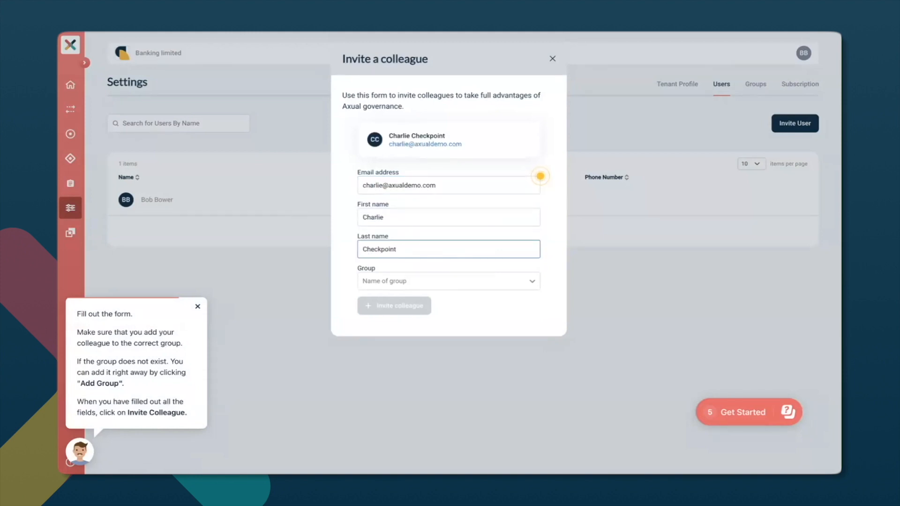
key("Tab")
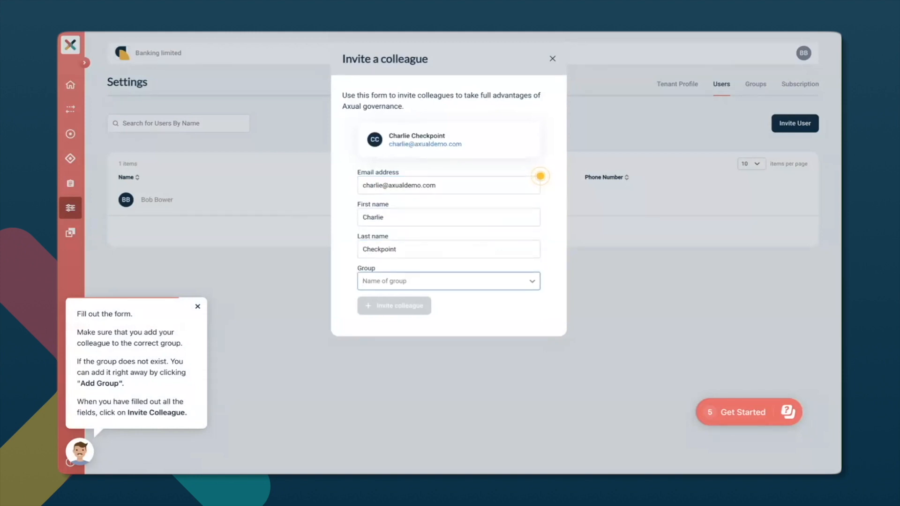
Add the new group "Transaction processing", assign the colleague to it, and send the invitation.
type("Tran")
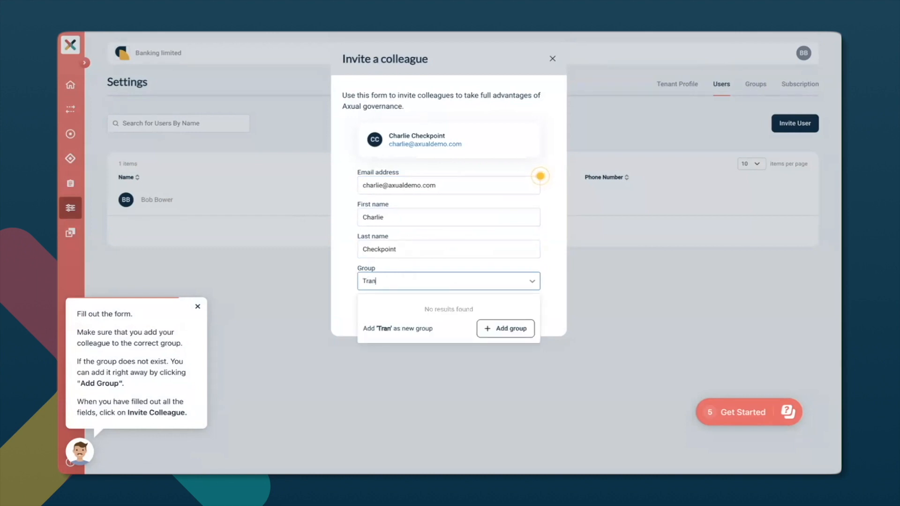
type("saction processing")
left_click(507, 328)
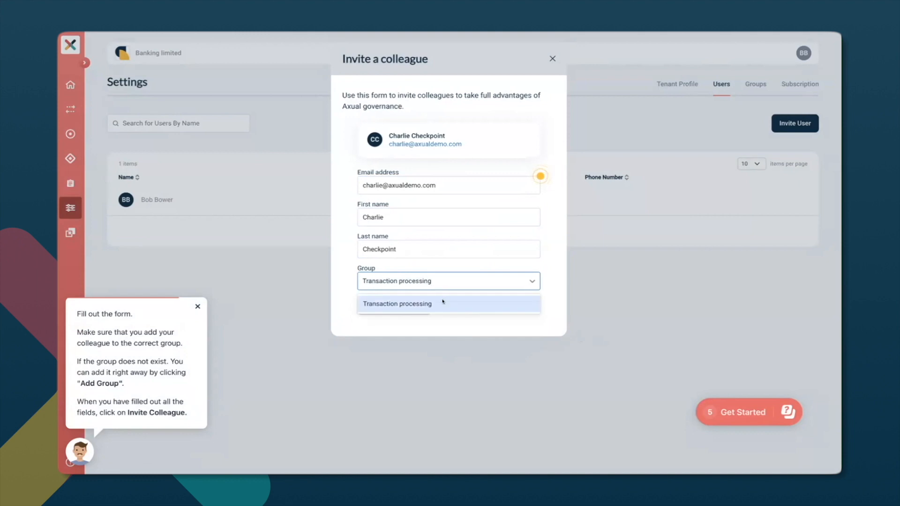
left_click(441, 302)
left_click(410, 305)
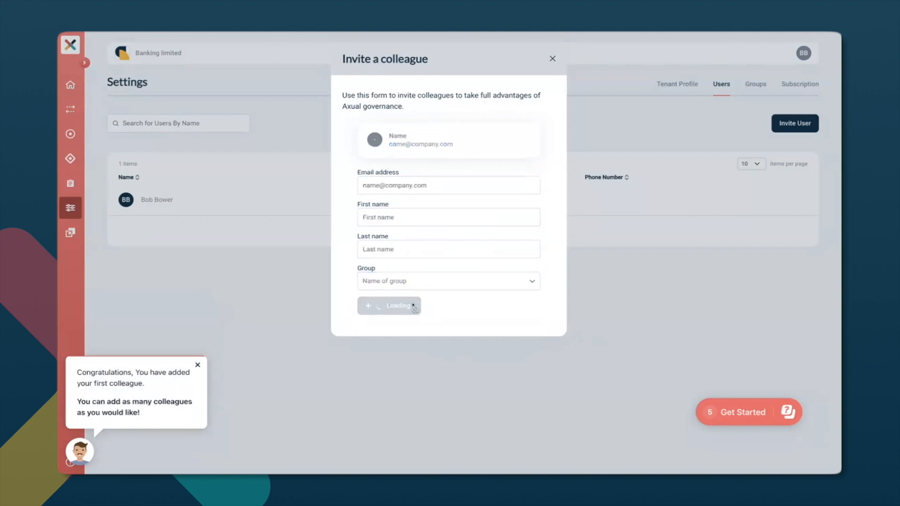
Invite a second colleague with their email and name, placing them in a new group "Customer interaction", and close the form.
left_click(406, 183)
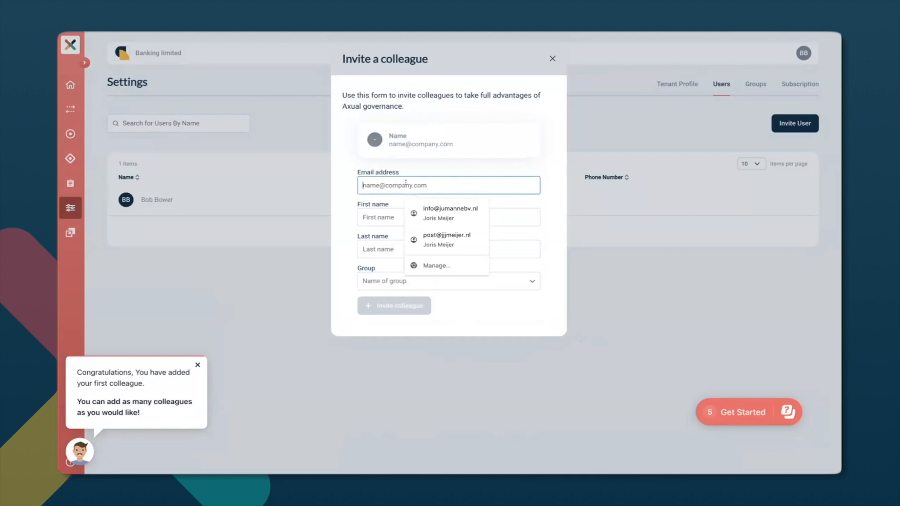
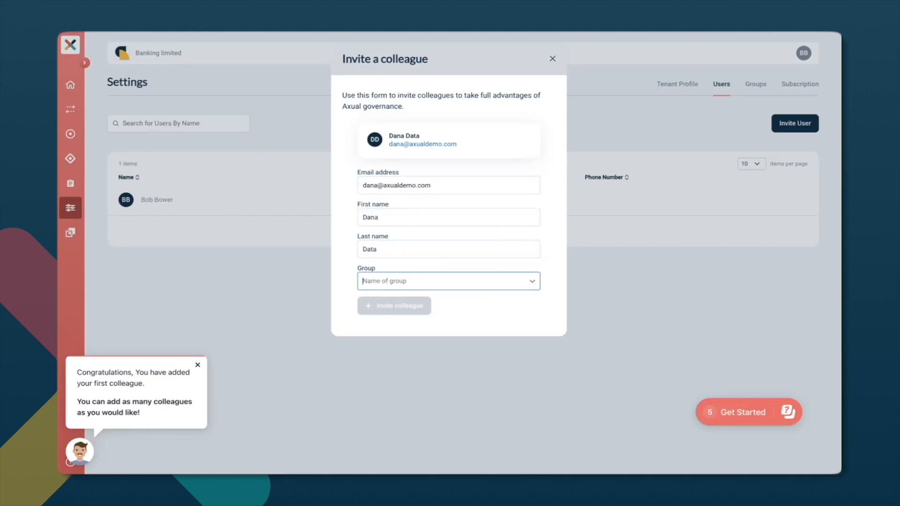
type("C")
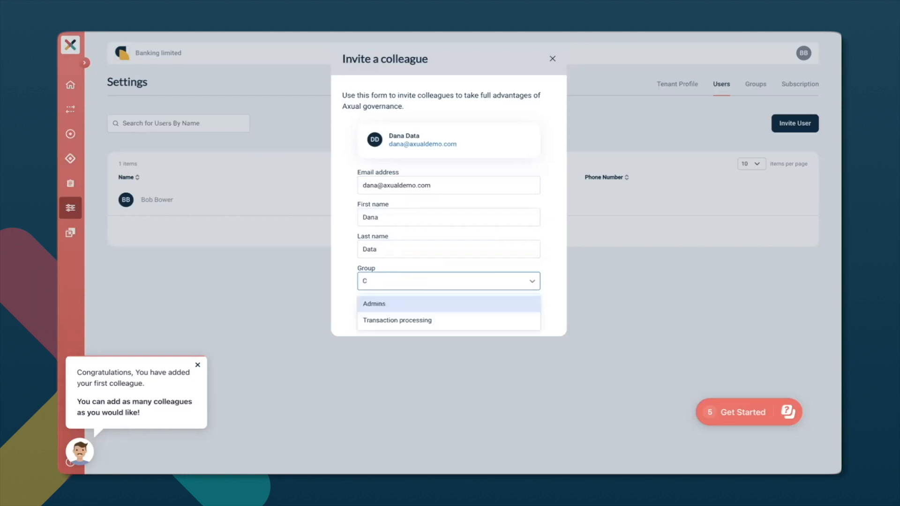
type("ustomer interaction")
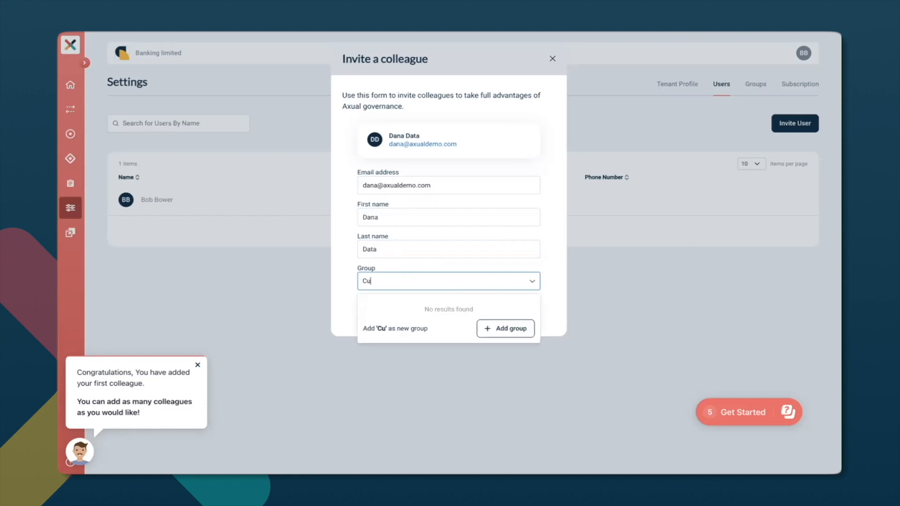
left_click(503, 327)
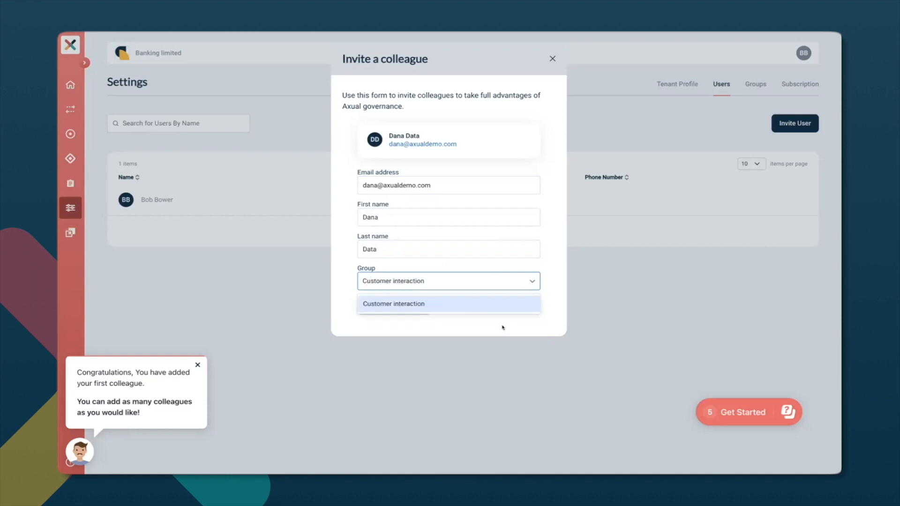
left_click(383, 305)
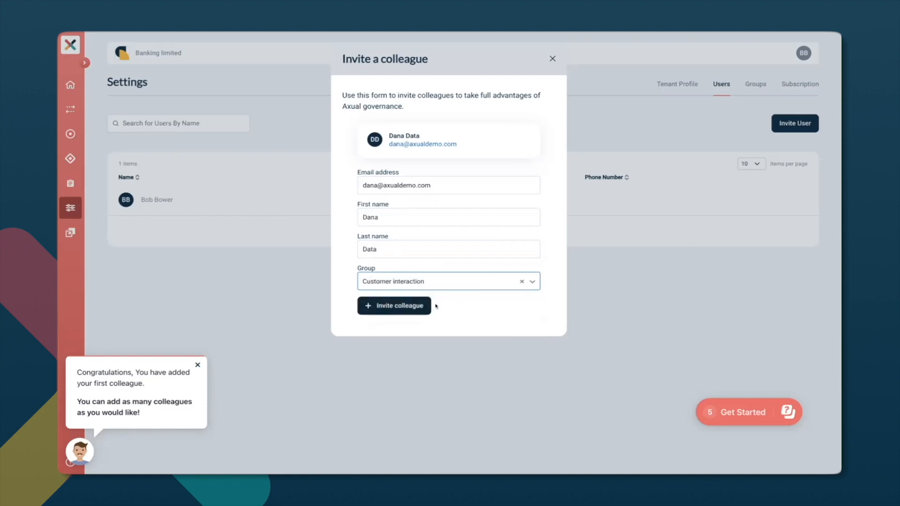
left_click(397, 307)
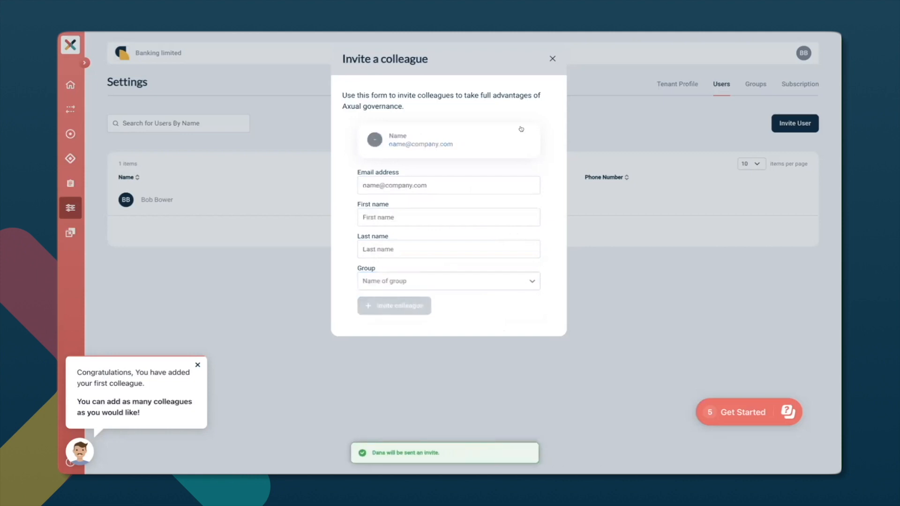
left_click(550, 60)
Change the owner of the alert-settings topic to Customer interaction and save the topic.
left_click(70, 135)
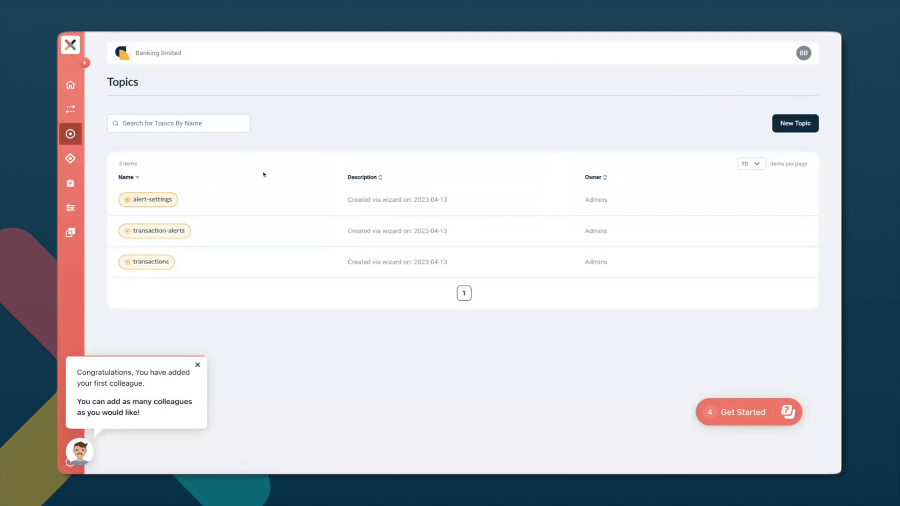
left_click(144, 199)
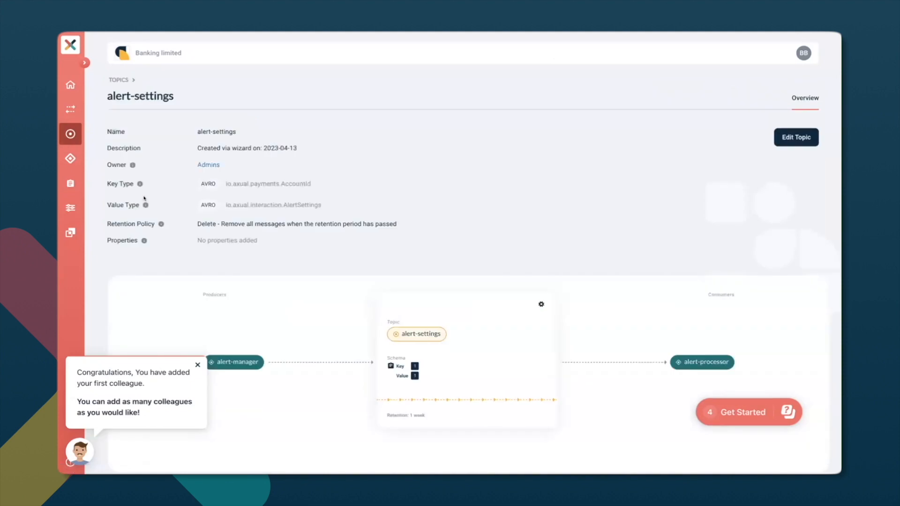
left_click(787, 138)
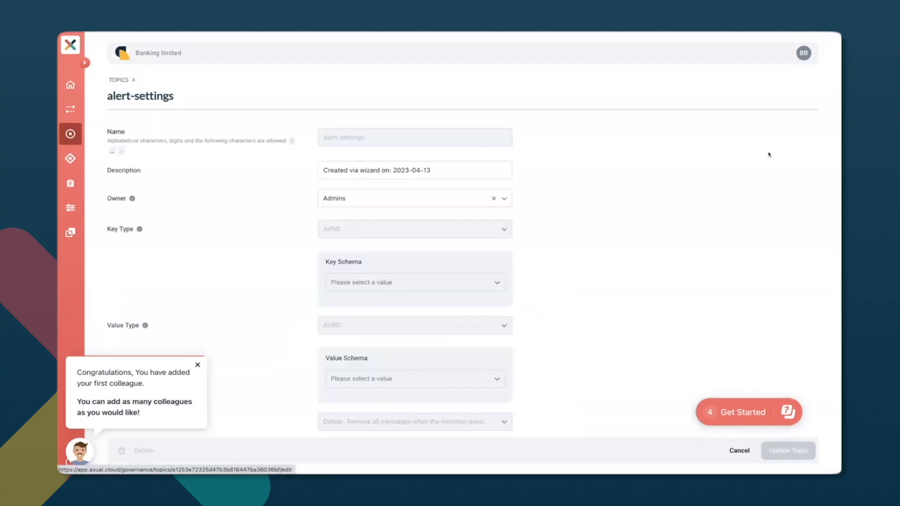
left_click(394, 198)
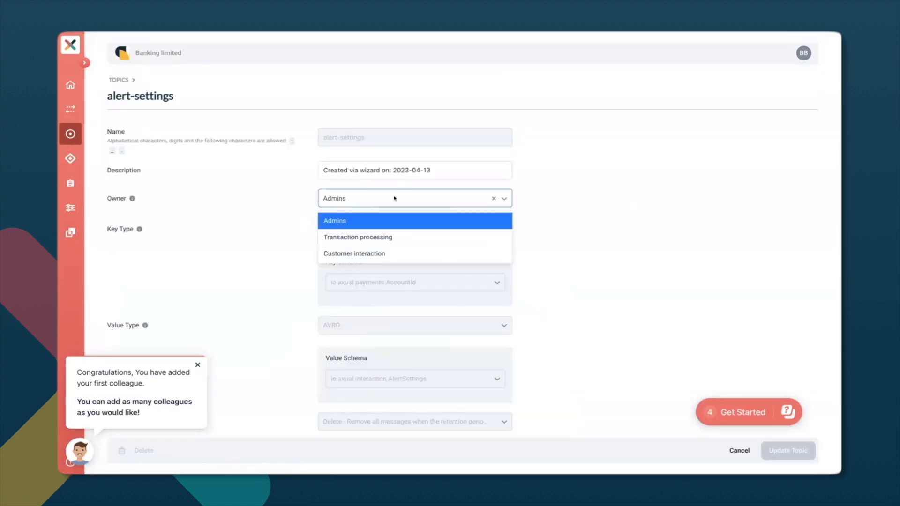
left_click(369, 255)
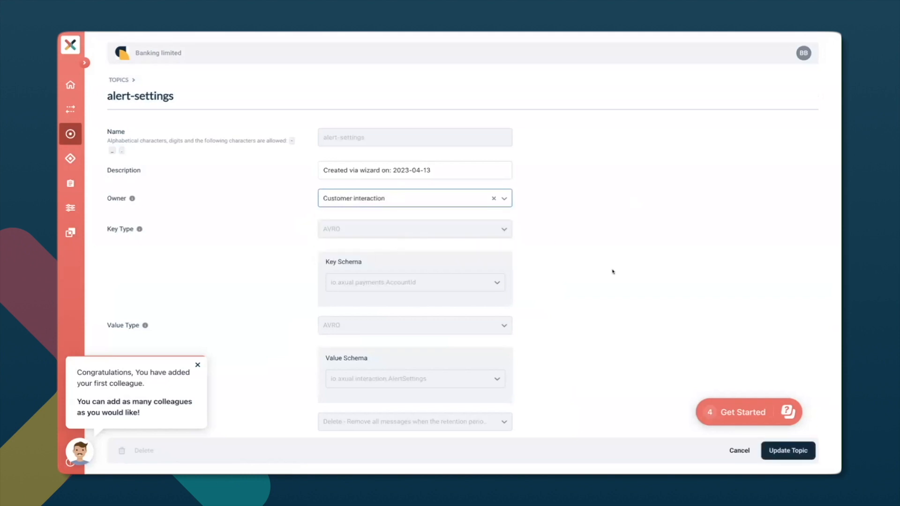
left_click(787, 450)
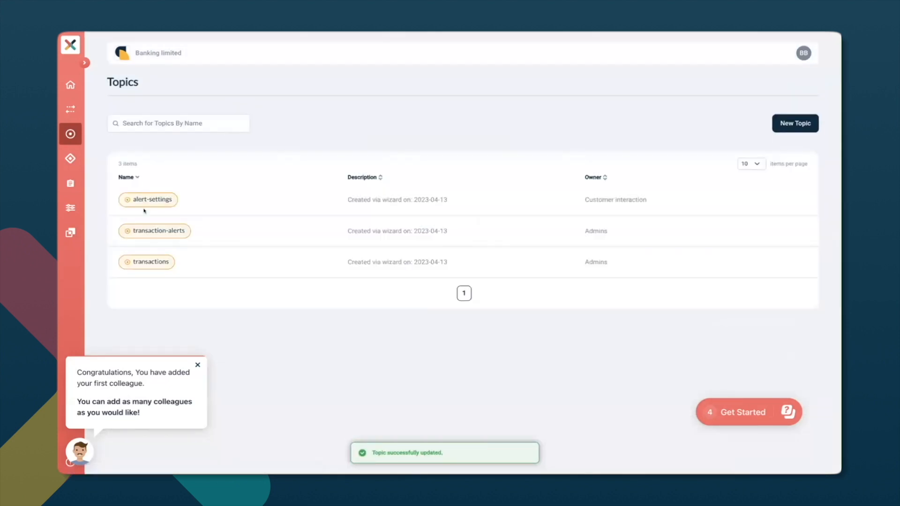
Change the owner of the transaction-alerts topic to Customer interaction and save the topic.
left_click(159, 230)
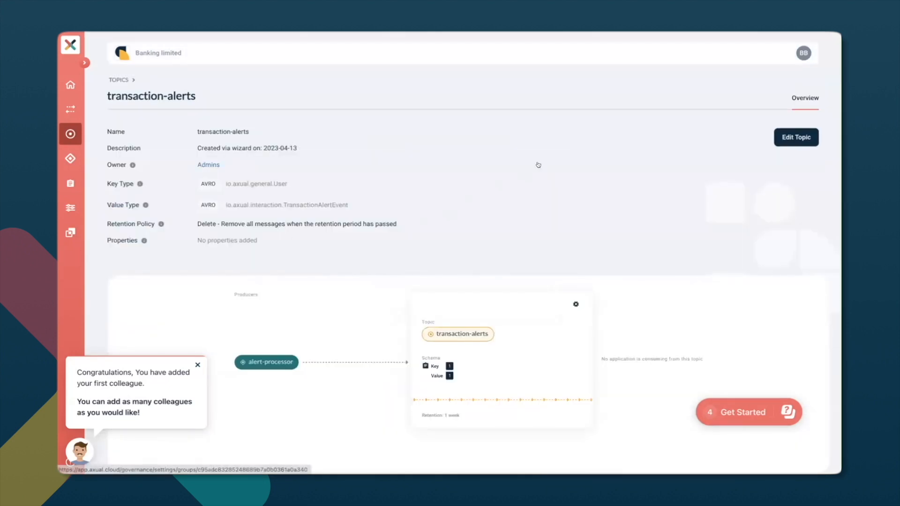
left_click(792, 139)
left_click(356, 198)
left_click(383, 253)
left_click(787, 450)
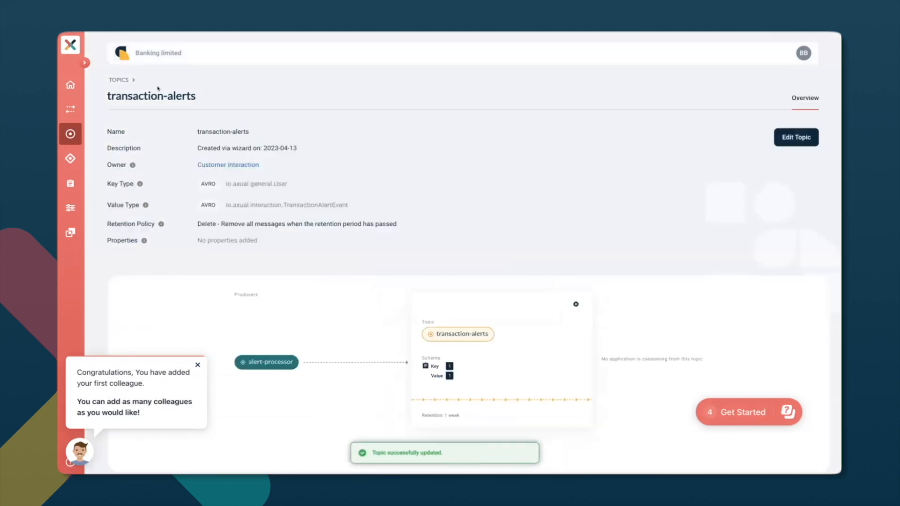
Change the owner of the transactions topic to Transaction processing, save it, and return to the dashboard.
left_click(119, 80)
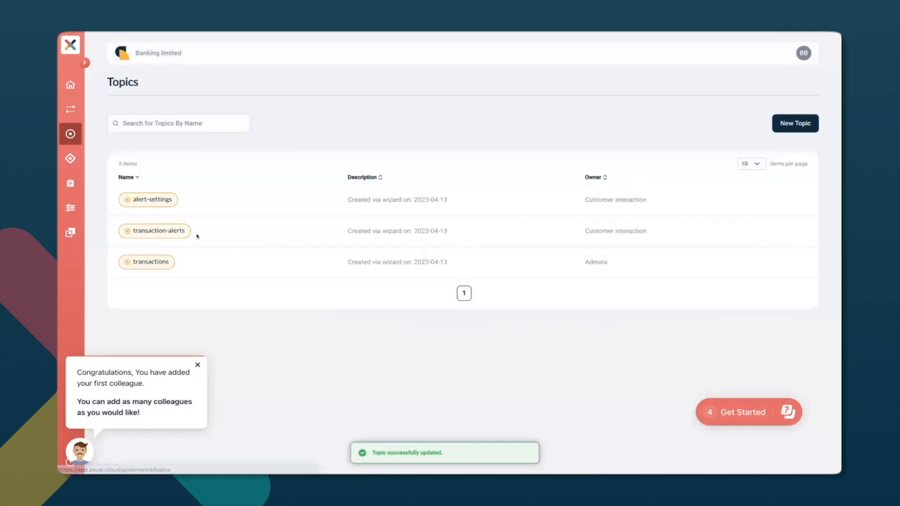
left_click(160, 263)
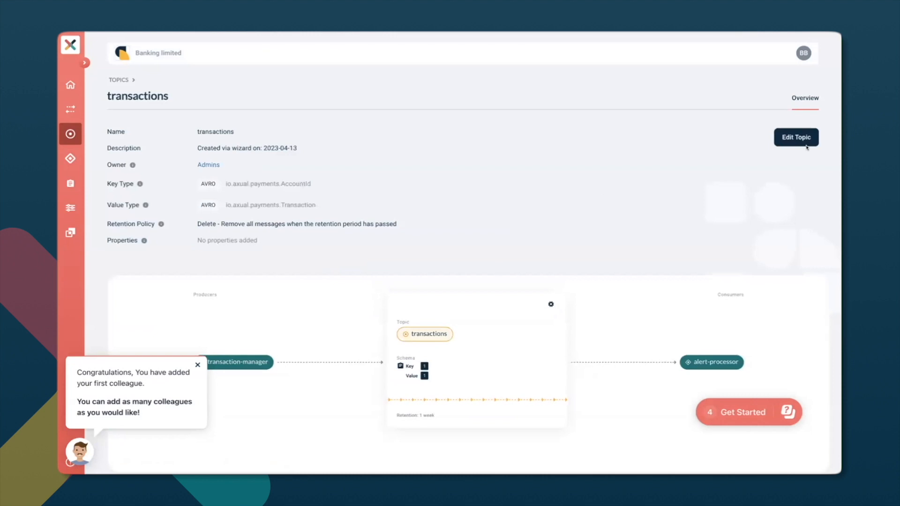
left_click(801, 136)
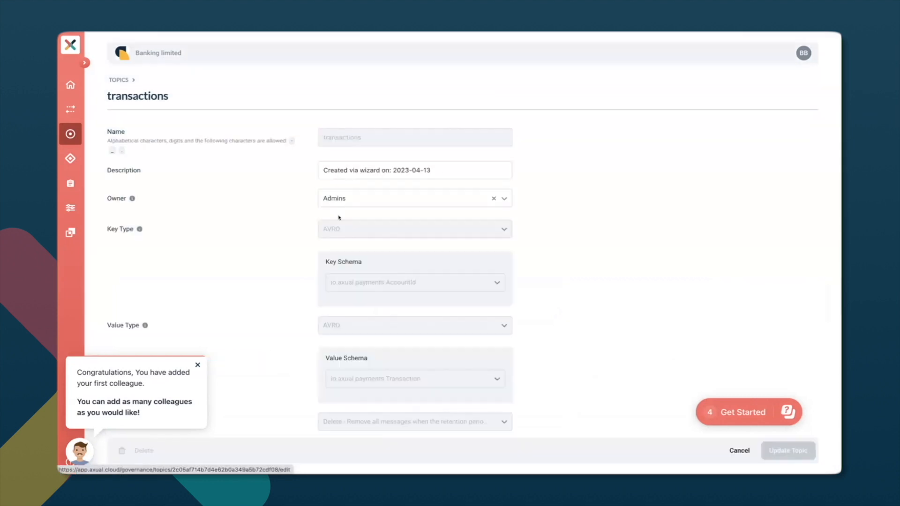
left_click(354, 197)
left_click(362, 236)
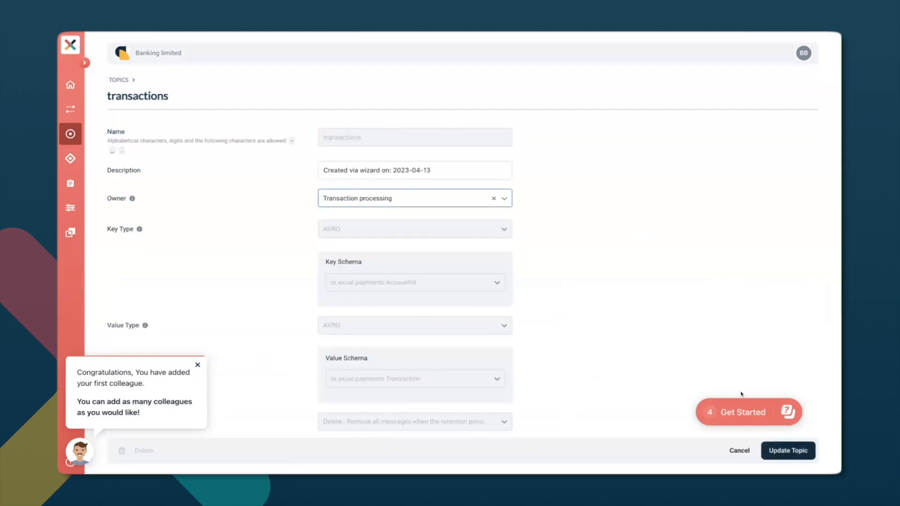
left_click(776, 451)
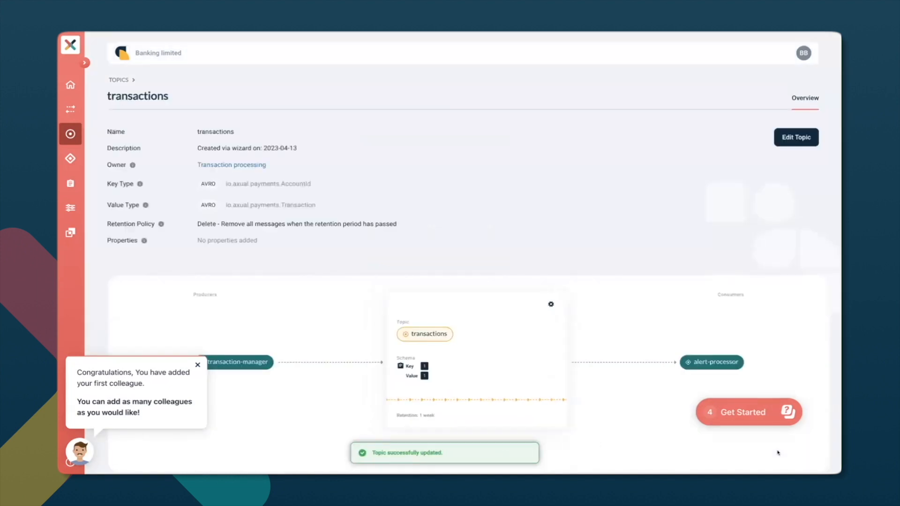
left_click(75, 86)
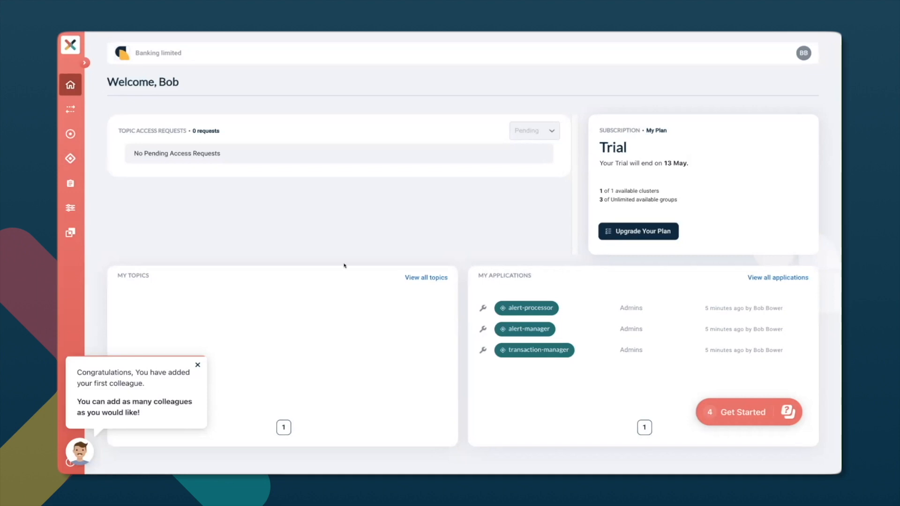
Change the owner of the alert-processor application to Customer interaction and save the application.
left_click(523, 306)
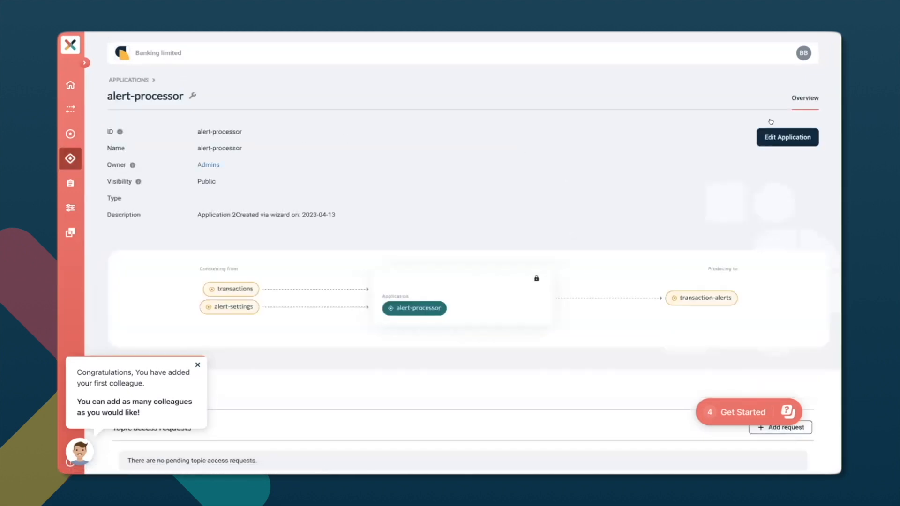
left_click(781, 138)
left_click(410, 223)
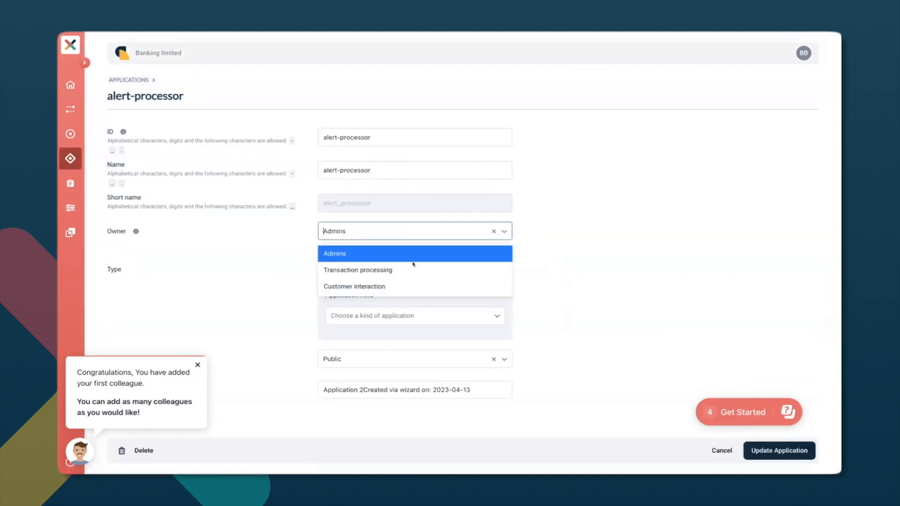
left_click(413, 280)
left_click(788, 450)
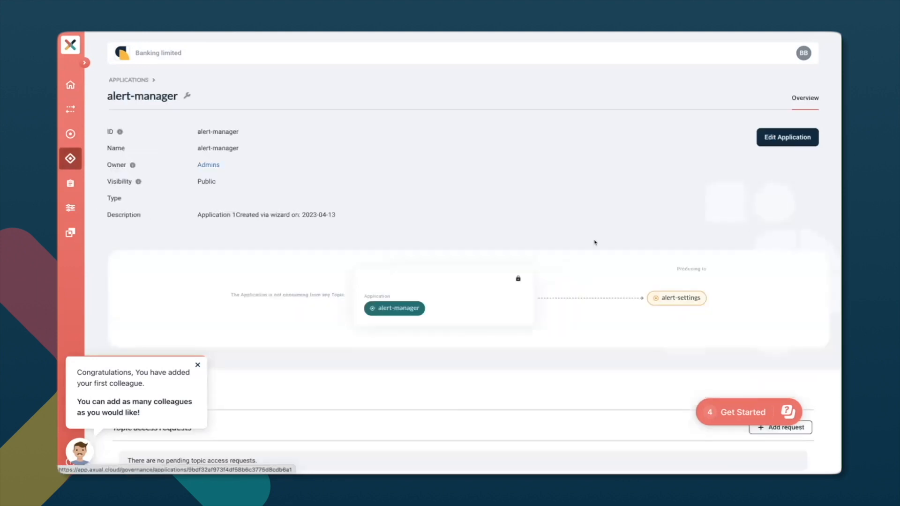
Change the owner of the alert-manager application to Customer interaction and save the application.
left_click(780, 136)
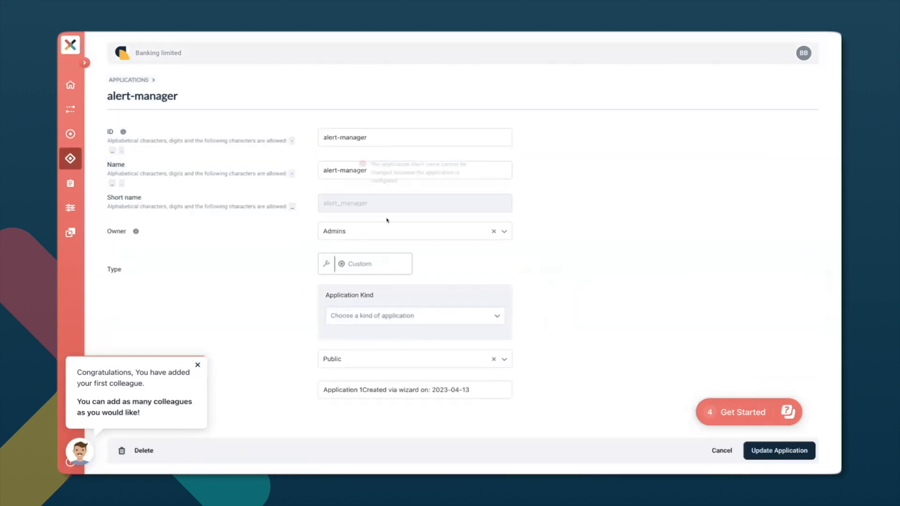
left_click(375, 234)
left_click(386, 284)
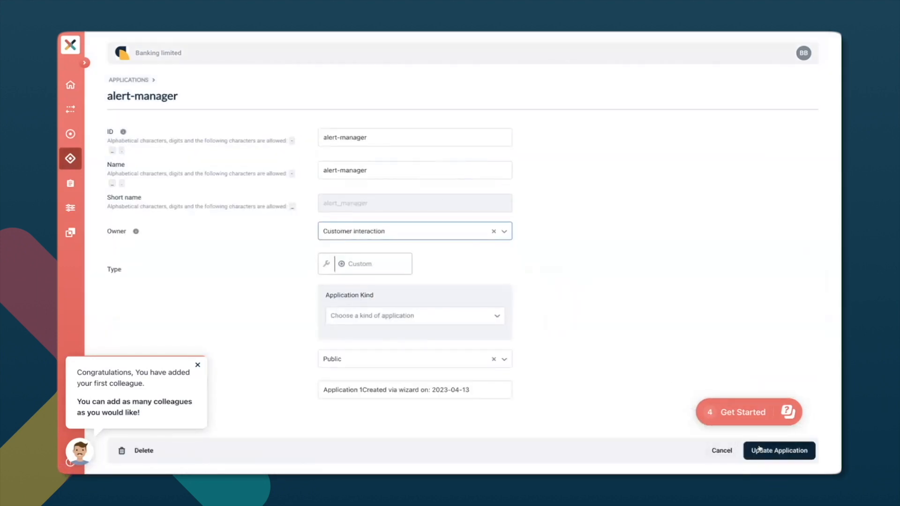
left_click(779, 450)
Change the owner of the transaction-manager application to Transaction processing and save the application.
left_click(131, 80)
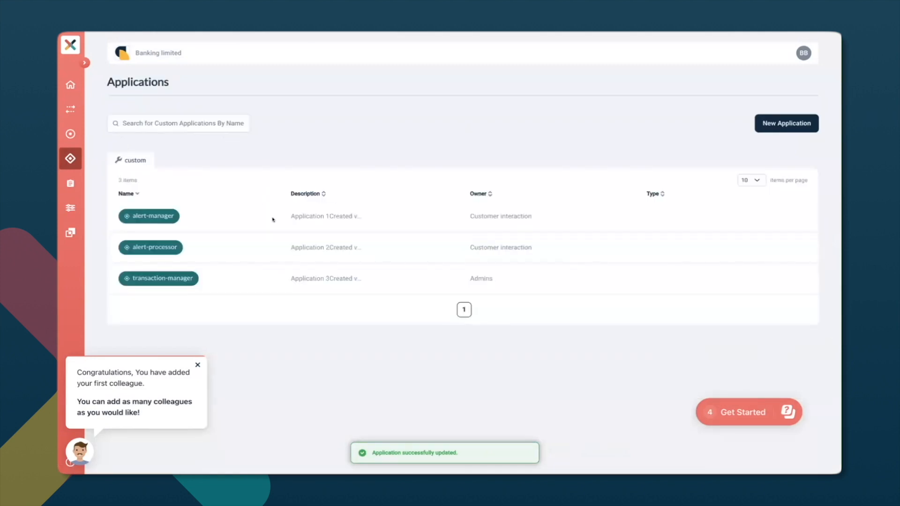
left_click(277, 272)
left_click(786, 138)
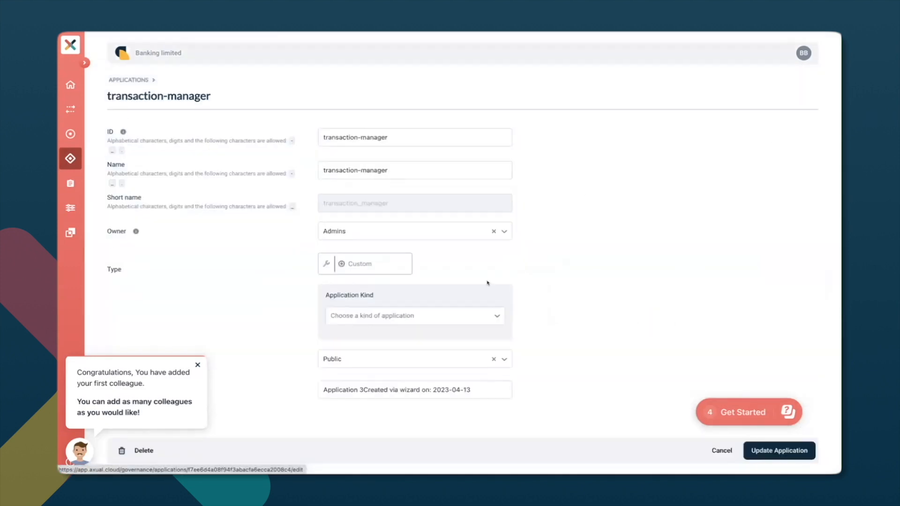
left_click(368, 234)
left_click(397, 269)
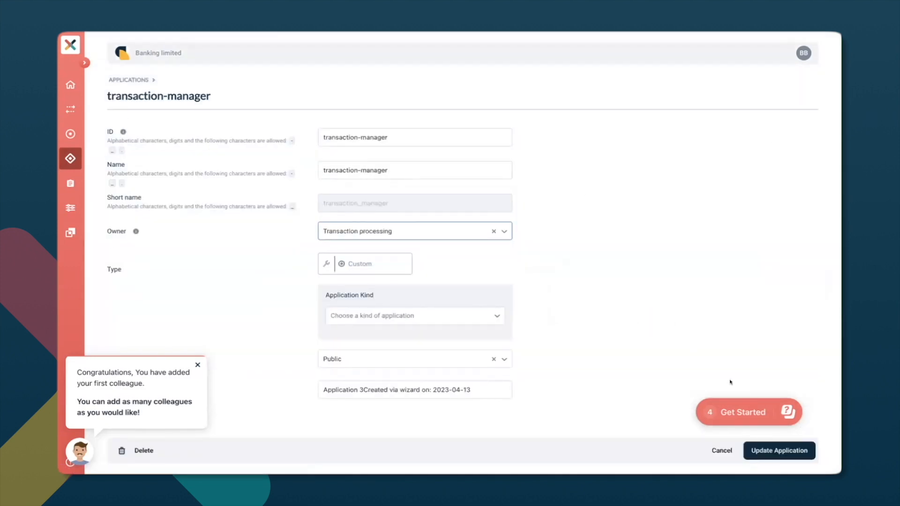
left_click(778, 451)
Return to the dashboard and dismiss the colleague congratulations message and the getting-started checklist.
left_click(71, 85)
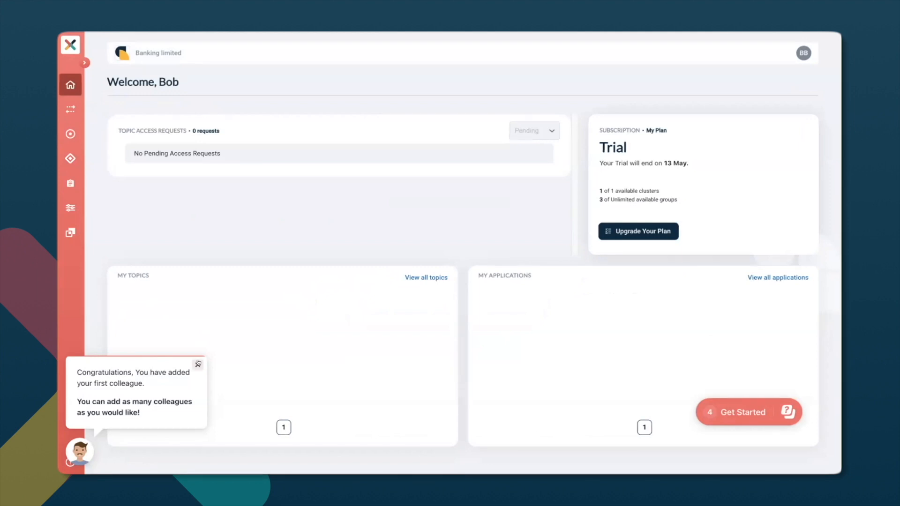
left_click(198, 363)
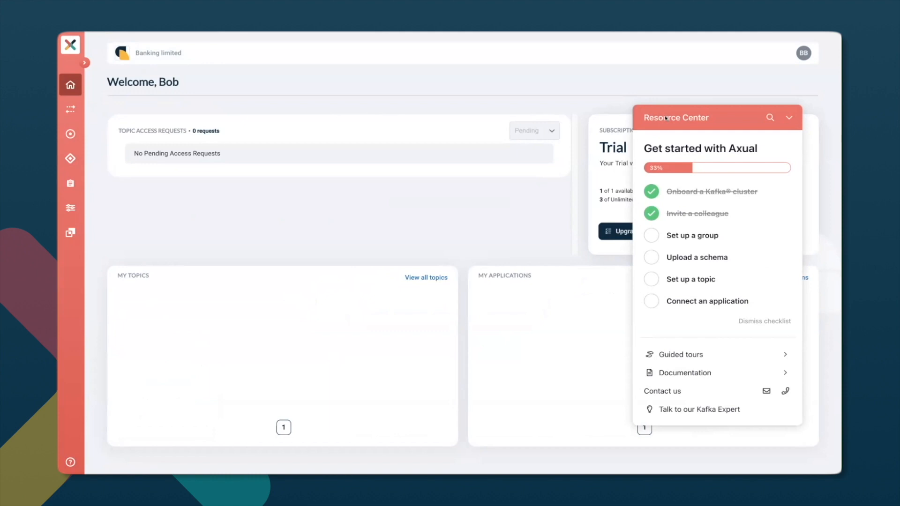
left_click(785, 119)
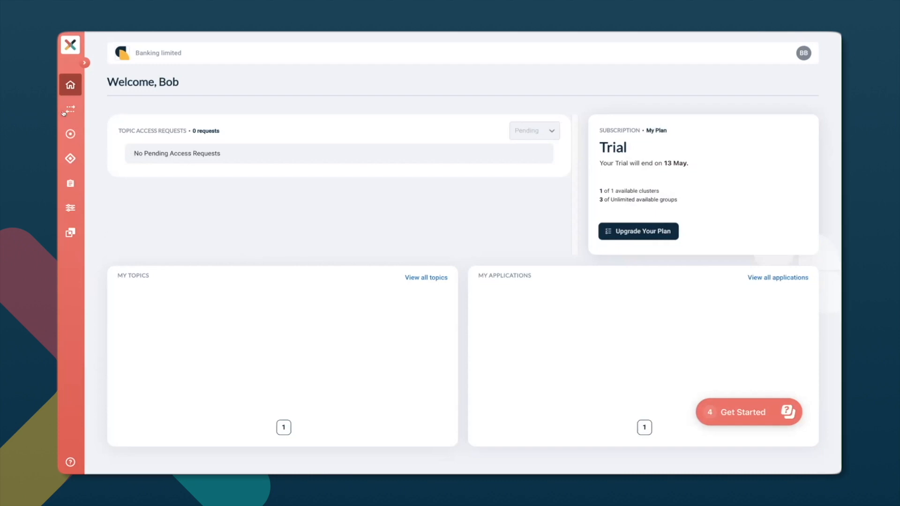
Start a new application with ID io.banking.fraud.transactionmonitor and transactionmonitor as both its name and short name.
left_click(70, 135)
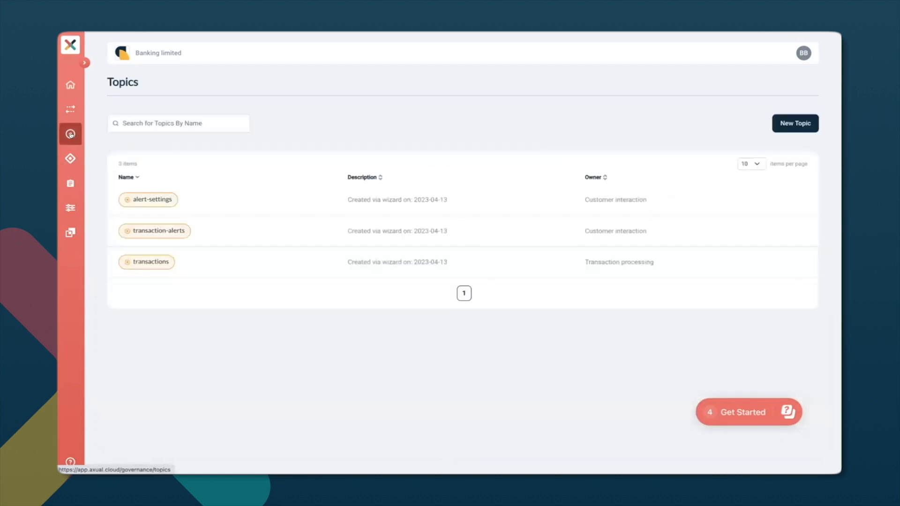
left_click(65, 159)
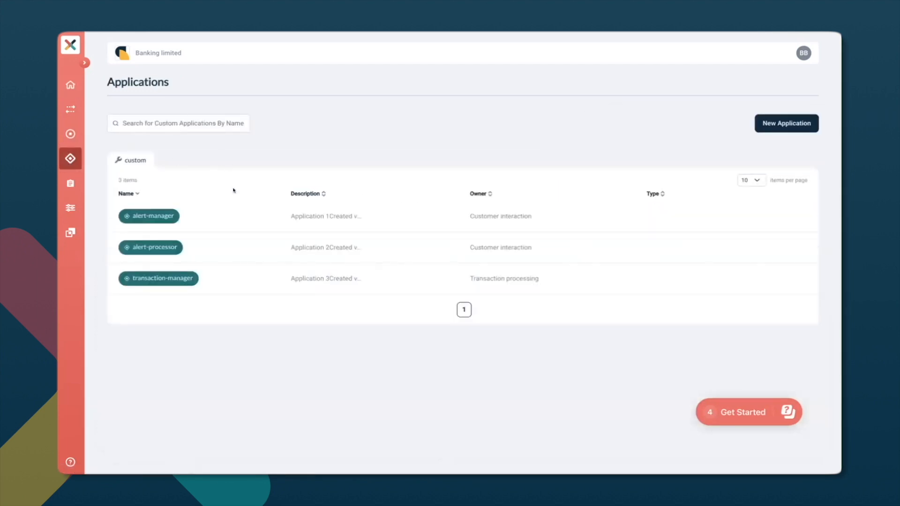
left_click(768, 123)
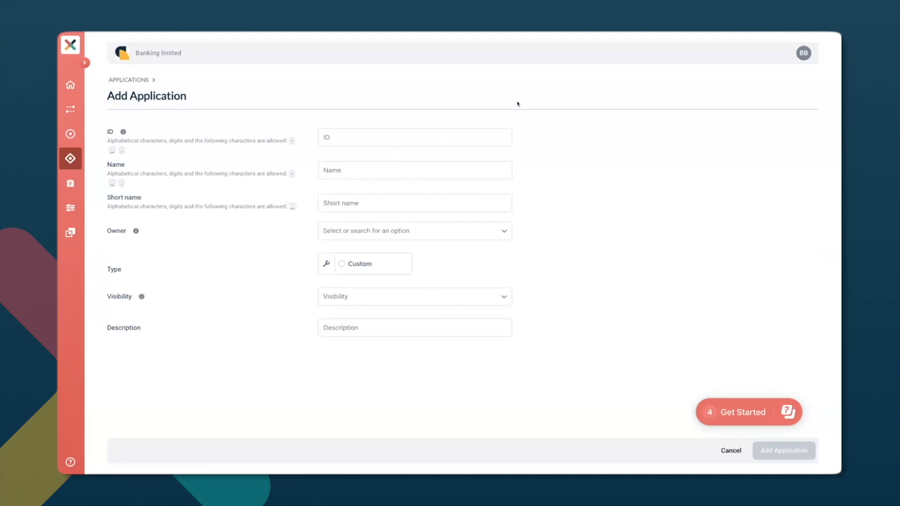
left_click(351, 139)
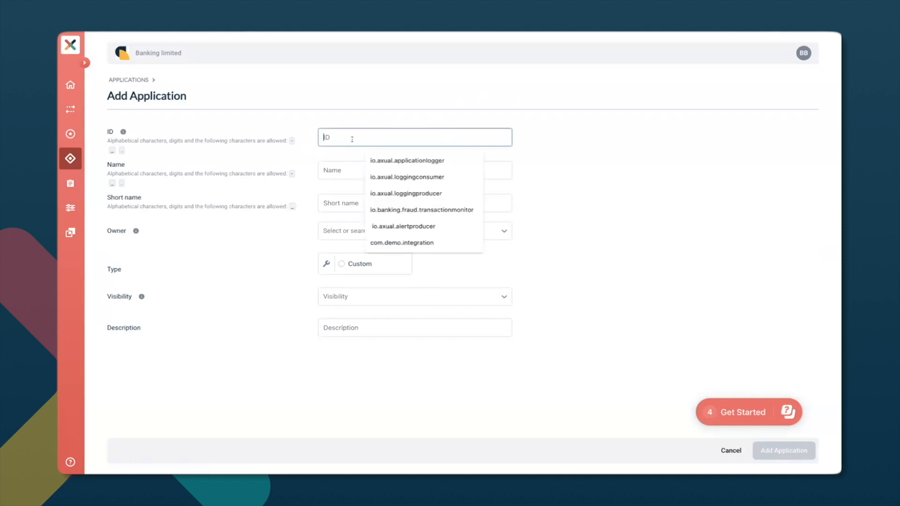
type("io.")
key("Down")
key("Down")
key("Down")
key("Down")
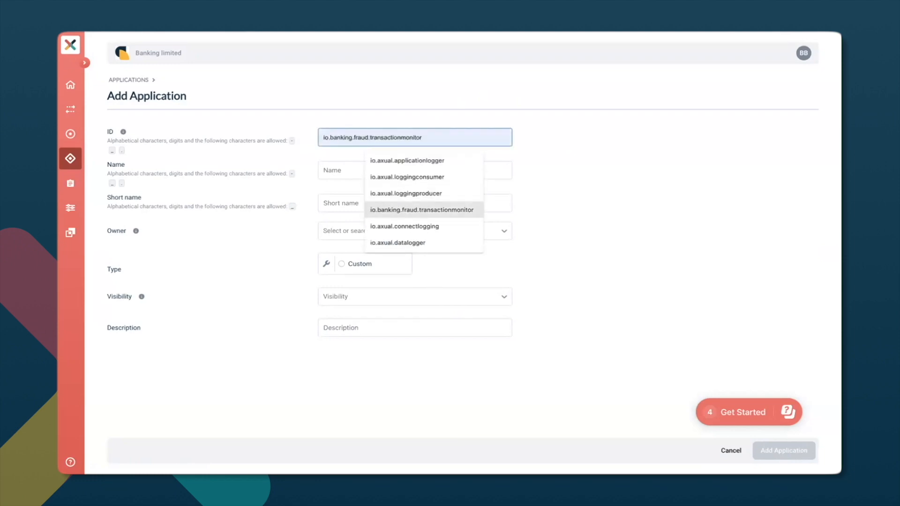
key("Return")
key("Tab")
Set the new application's owner to Admins and its type to Custom with application kind Java.
key("Tab")
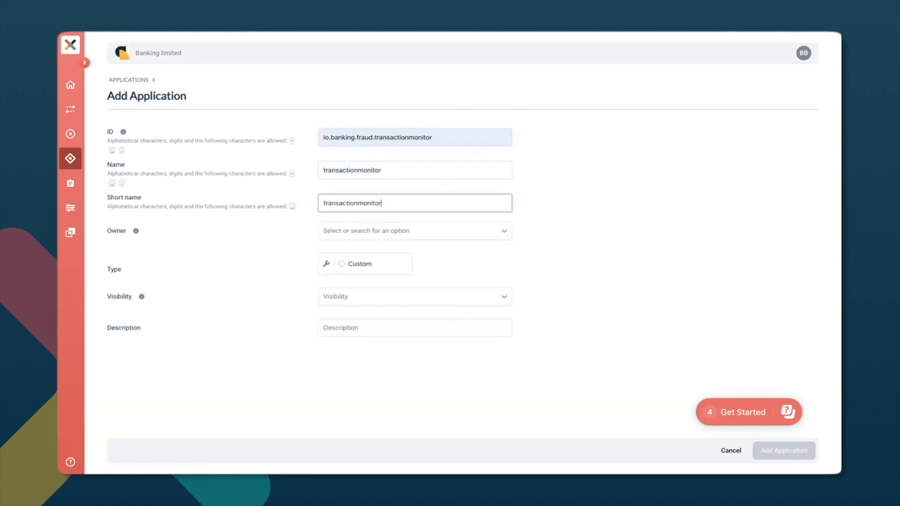
key("Tab")
key("Down")
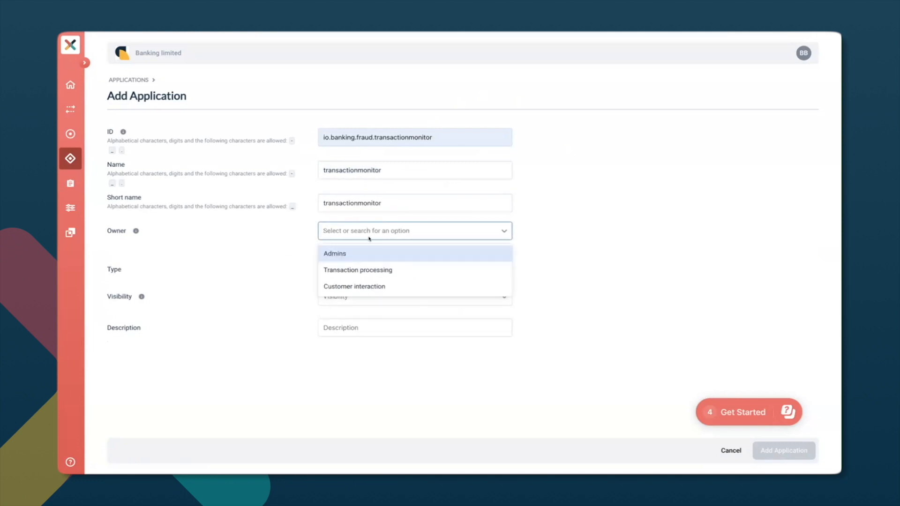
left_click(383, 252)
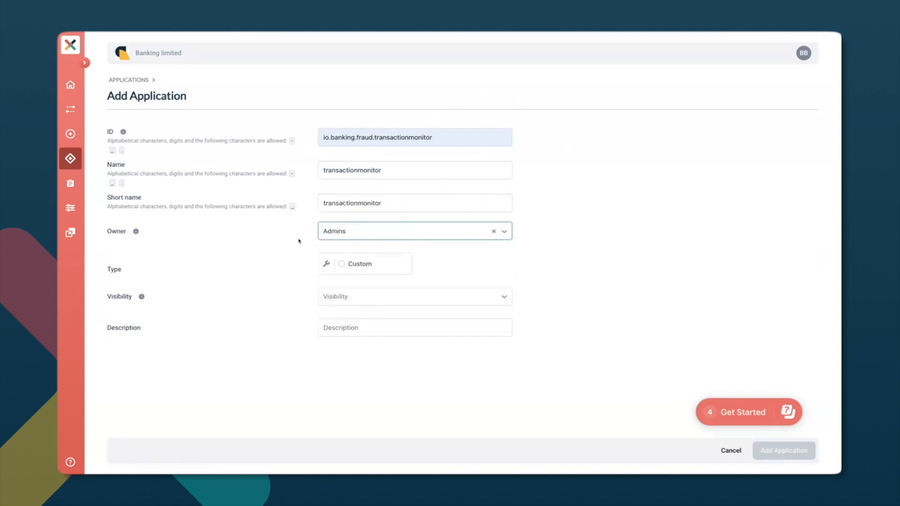
left_click(365, 264)
left_click(415, 319)
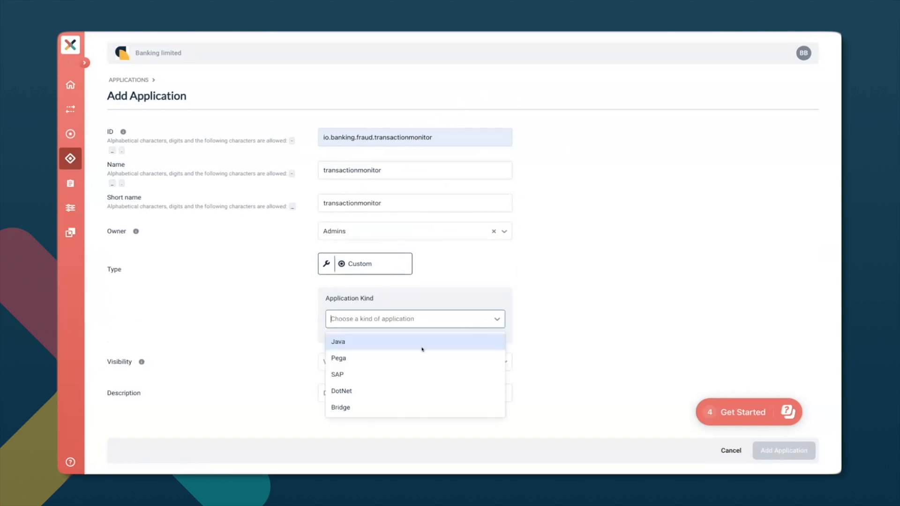
left_click(386, 348)
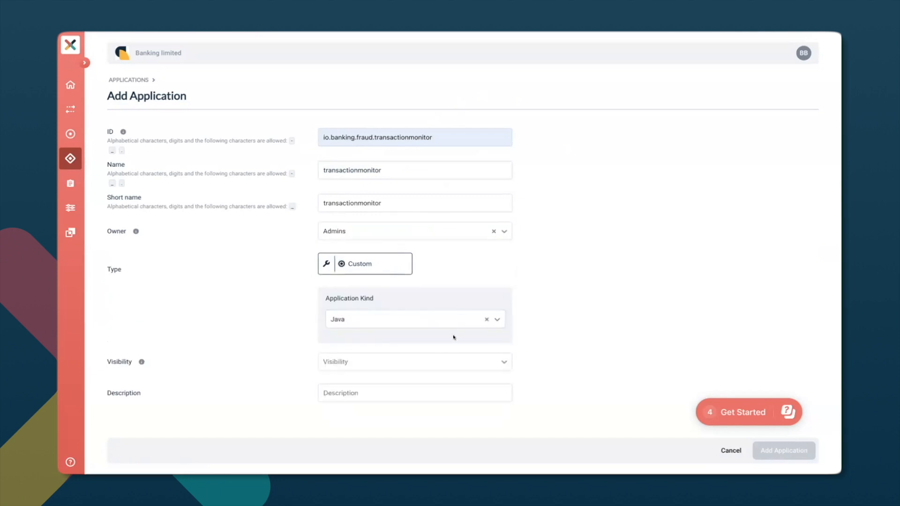
Set the visibility to Public, enter the description "Transaction monitoring application", and add the application.
left_click(400, 363)
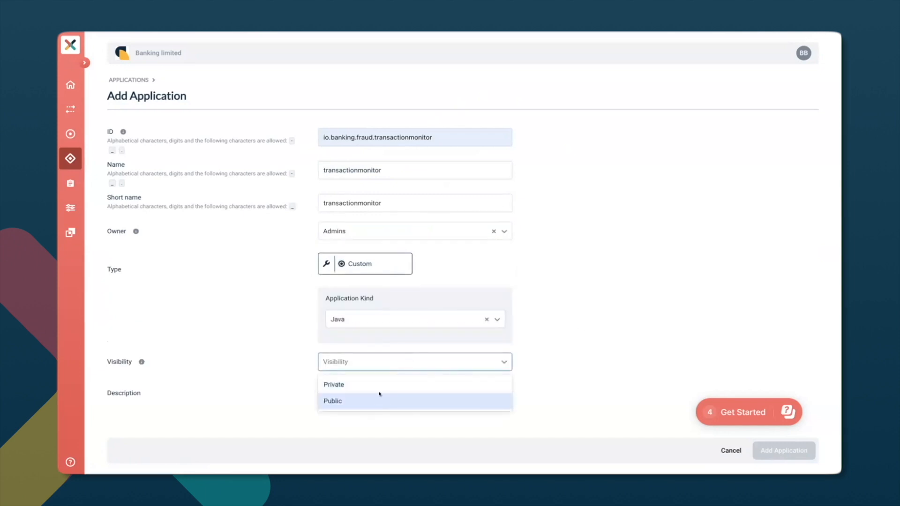
left_click(370, 403)
key("Tab")
type("Tra")
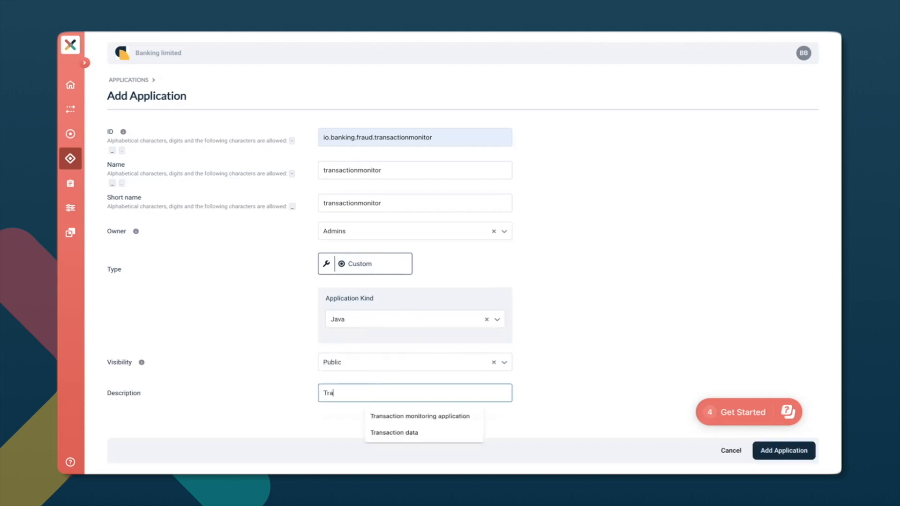
key("Down")
key("Return")
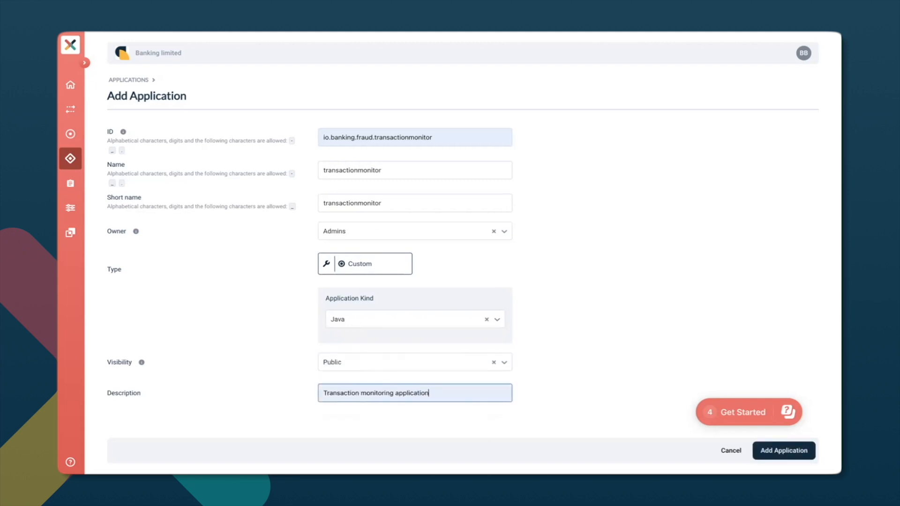
left_click(774, 450)
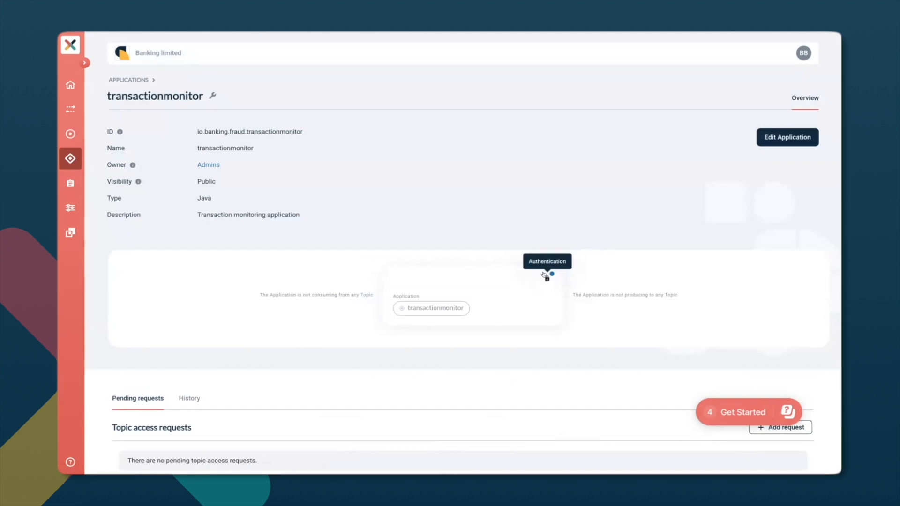
Generate authentication credentials for the transactionmonitor application and close the authentication dialog.
left_click(546, 278)
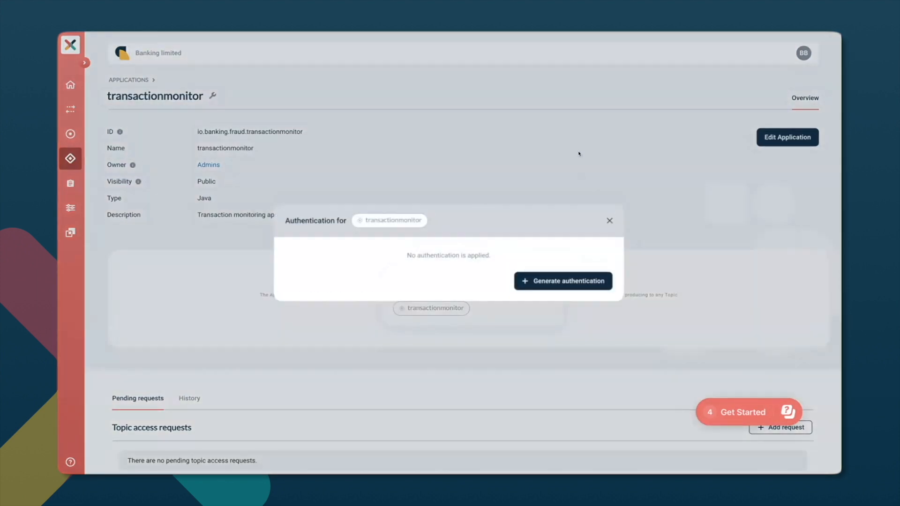
left_click(559, 288)
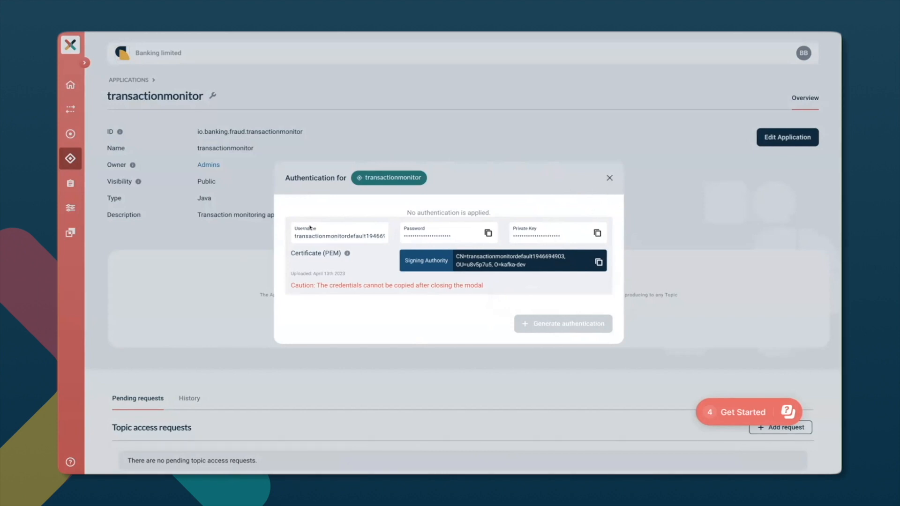
left_click(608, 178)
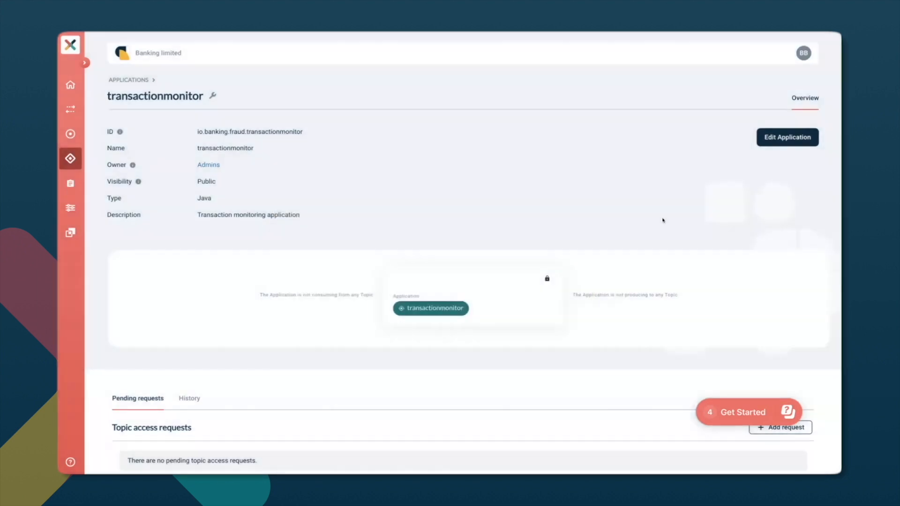
Request approval for transactionmonitor to consume from the transactions topic, and return to the dashboard.
left_click(769, 428)
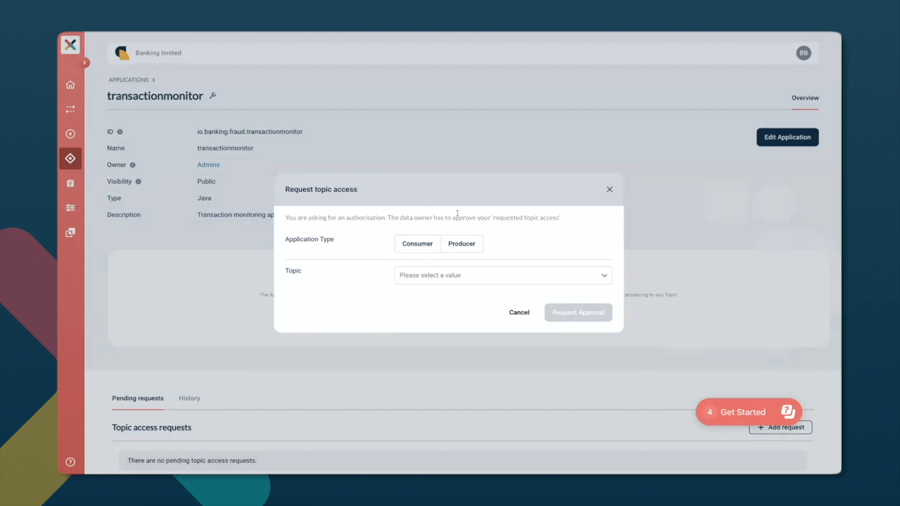
left_click(426, 243)
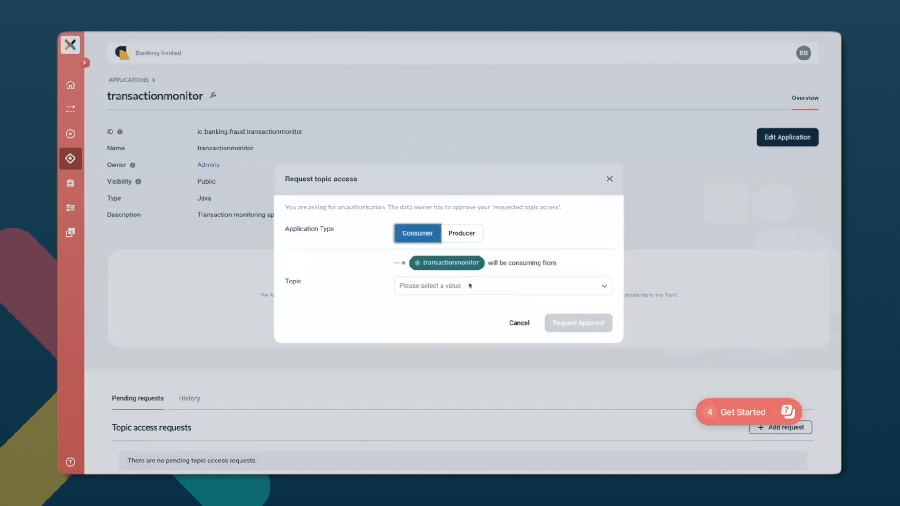
left_click(469, 286)
left_click(458, 343)
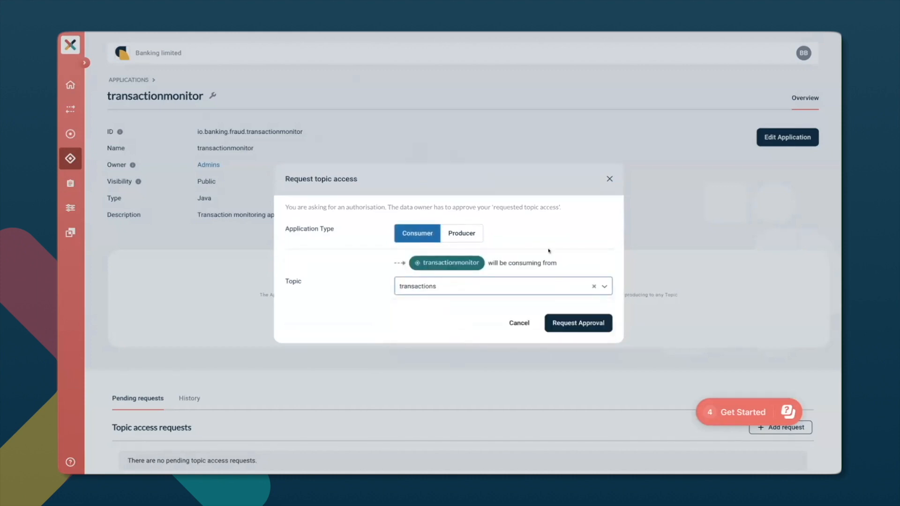
left_click(577, 323)
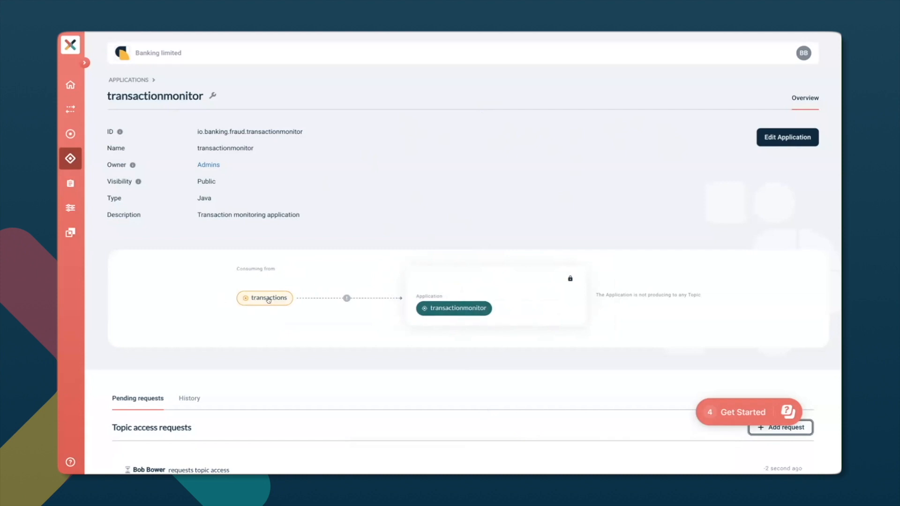
mouse_move(346, 298)
left_click(63, 93)
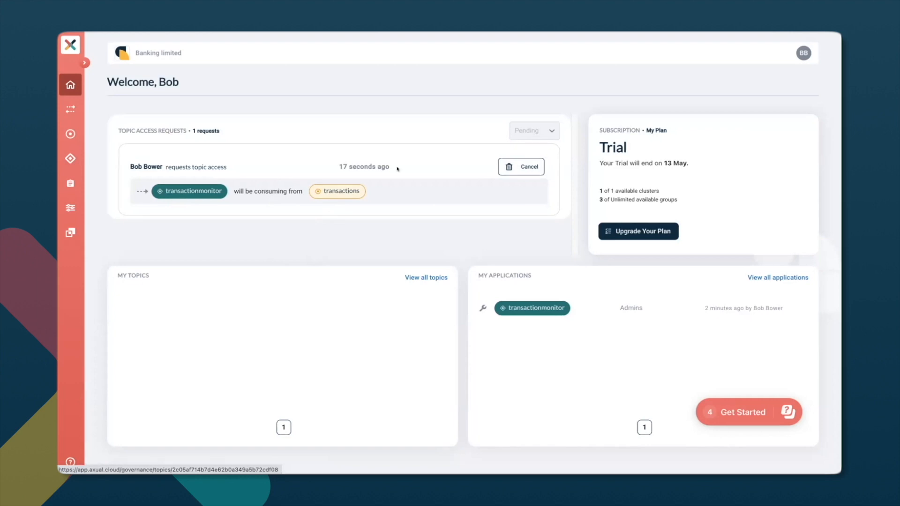
Start a new topic named fraudulenttransactions with the description "Fraudulent transactions" and Admins as its owner.
left_click(69, 137)
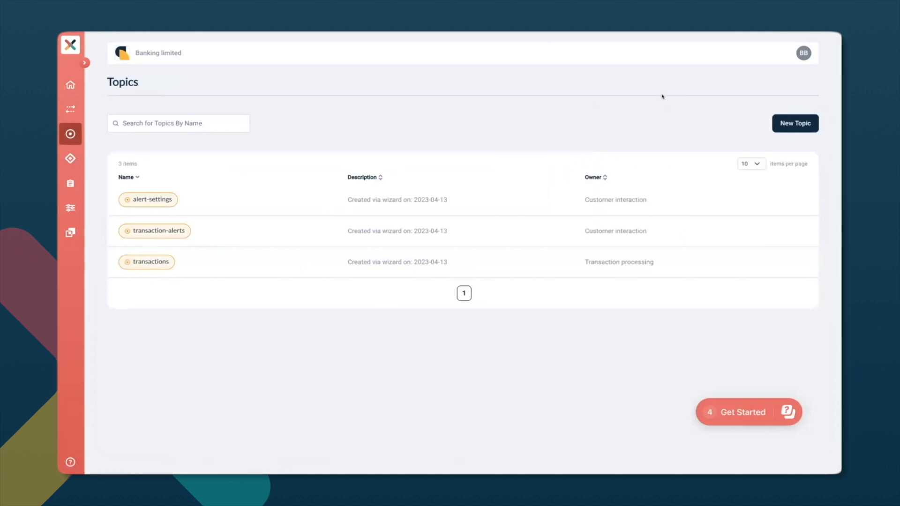
left_click(785, 124)
left_click(373, 136)
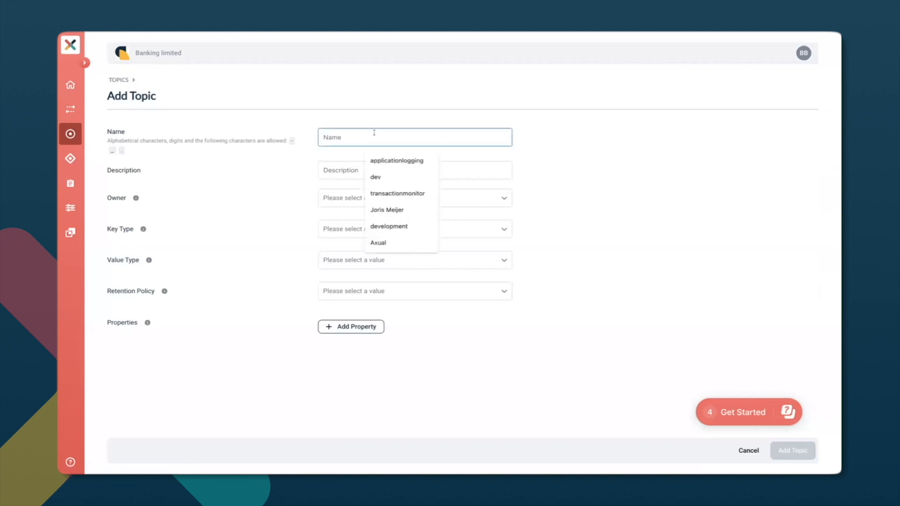
type("f")
key("Down")
key("Return")
key("Tab")
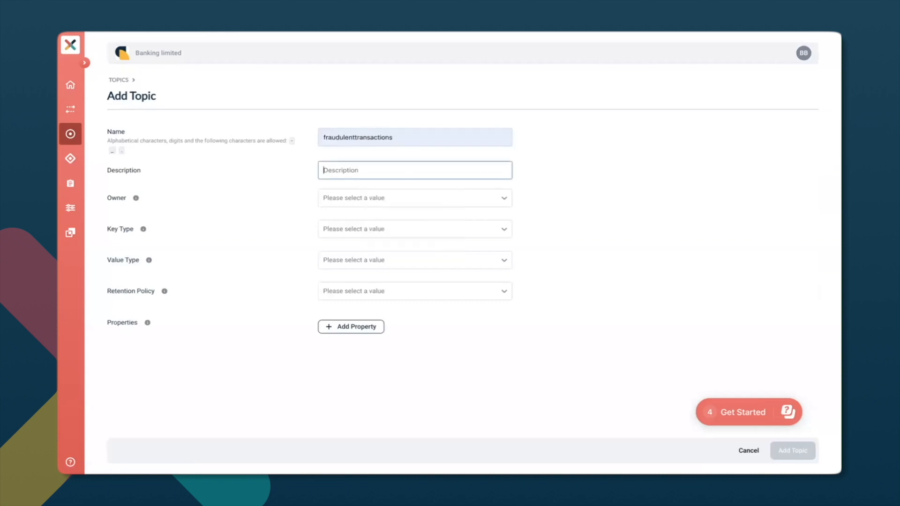
key("Down")
key("Down")
key("Return")
left_click(360, 202)
left_click(360, 217)
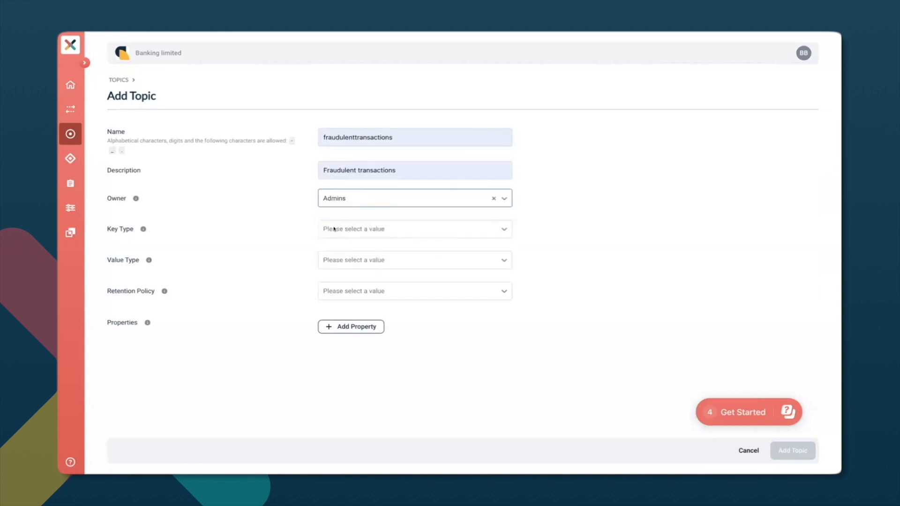
Set the topic's key and value types to JSON and its retention policy to Delete, and add the topic.
left_click(377, 229)
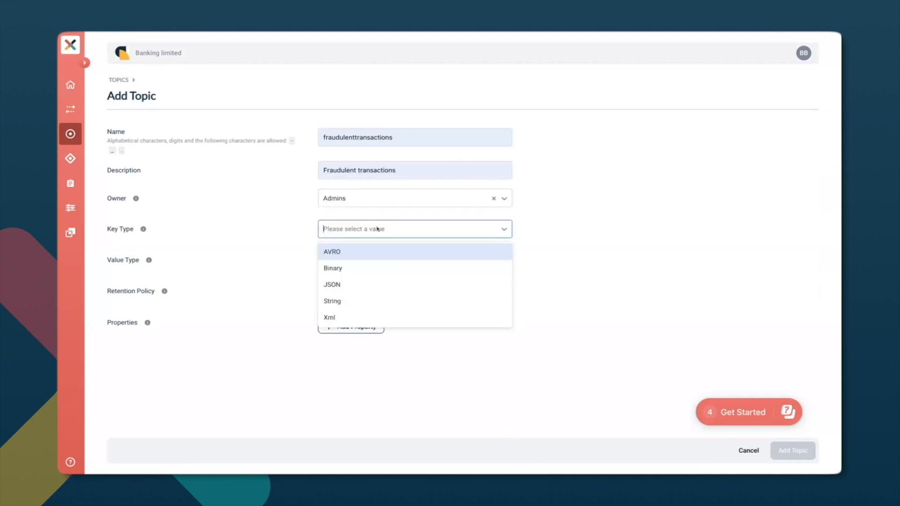
left_click(372, 283)
left_click(380, 260)
left_click(373, 315)
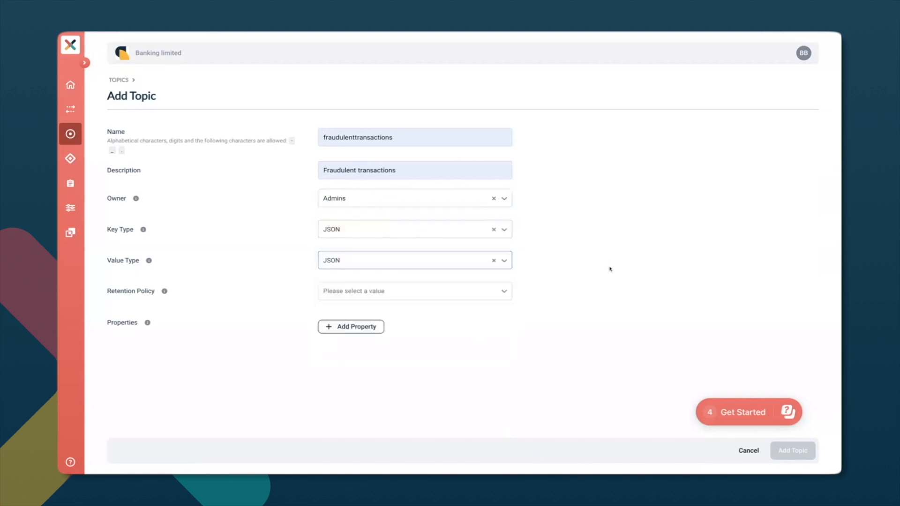
left_click(439, 293)
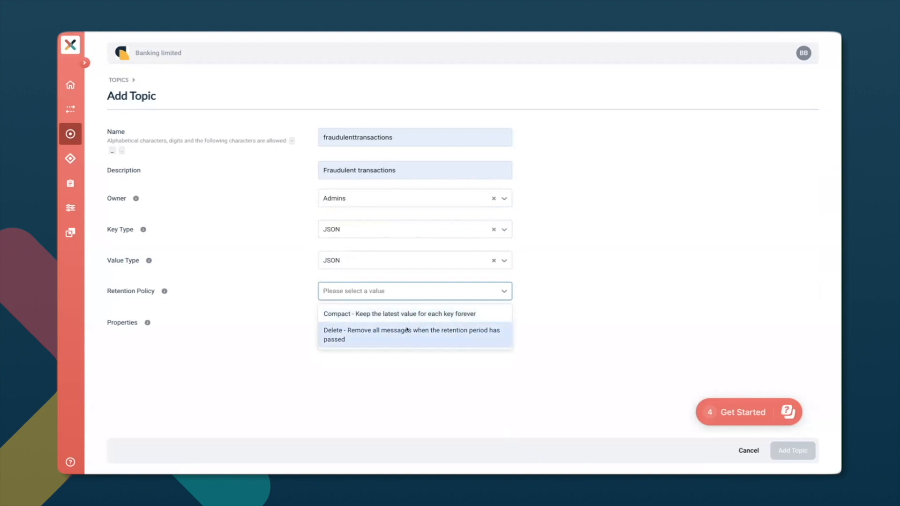
left_click(408, 330)
left_click(792, 448)
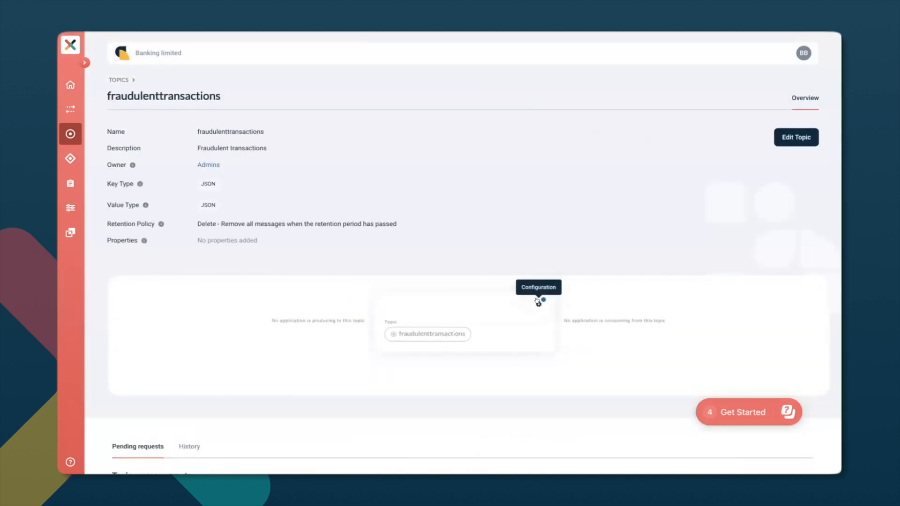
Configure the fraudulenttransactions topic with a retention time of 3 days and 4 partitions, and save the configuration.
left_click(538, 305)
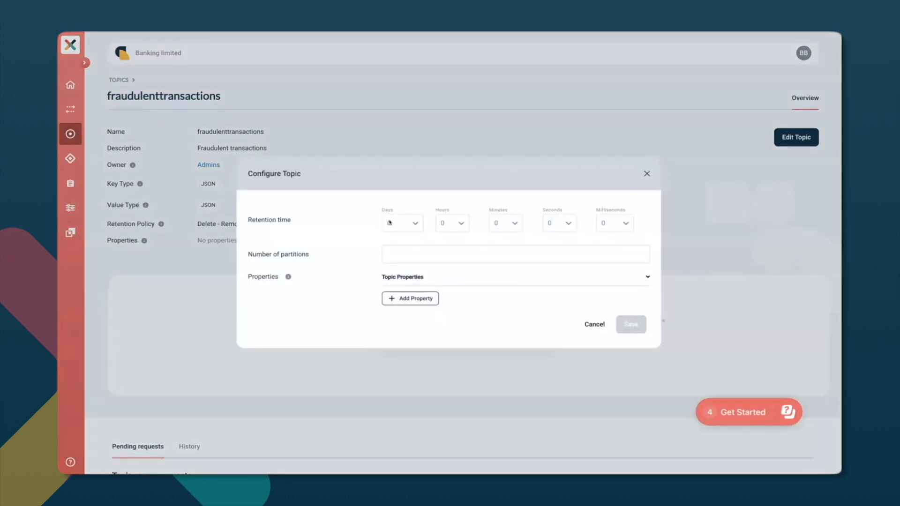
left_click(416, 224)
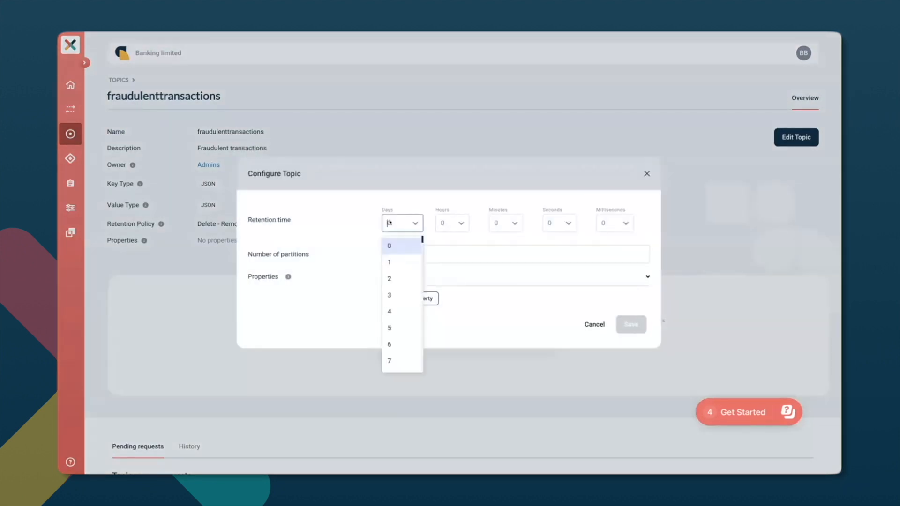
left_click(398, 295)
left_click(452, 250)
type("4")
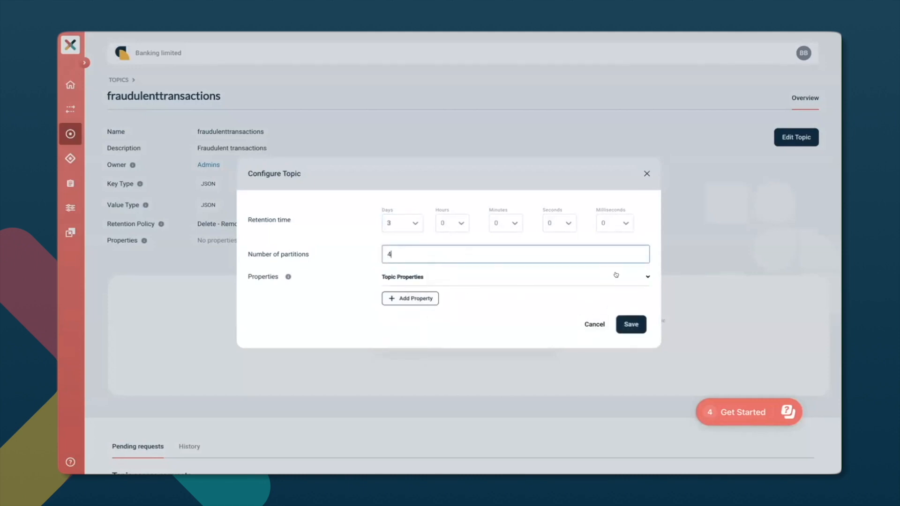
left_click(630, 328)
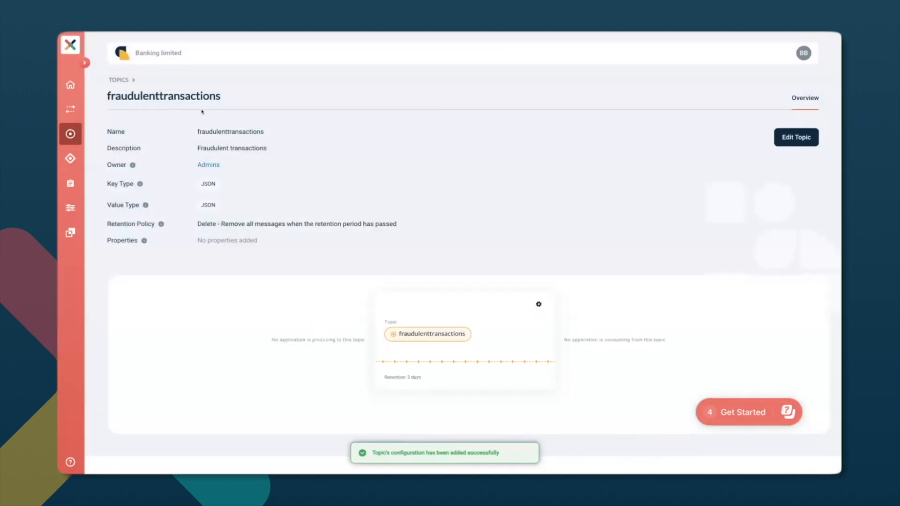
Request approval for the transactionmonitor application to produce to the fraudulenttransactions topic.
left_click(70, 159)
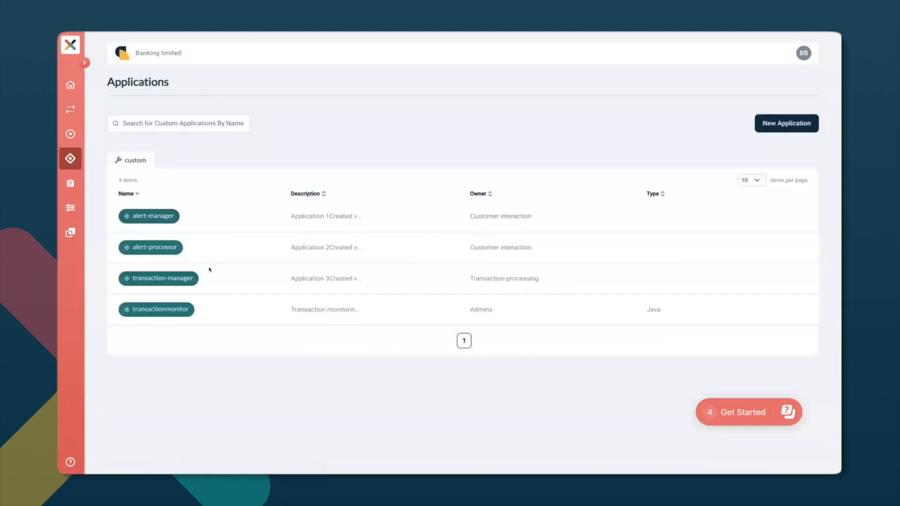
left_click(174, 310)
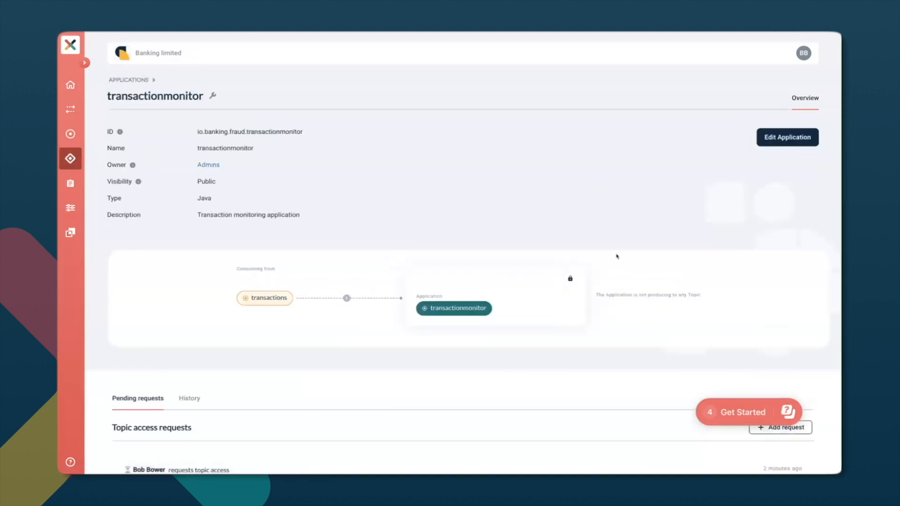
left_click(796, 432)
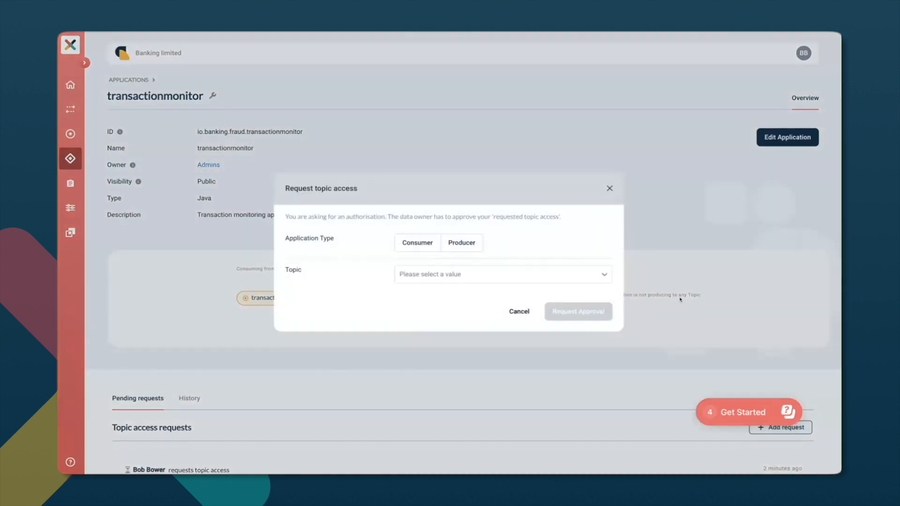
left_click(462, 240)
left_click(500, 286)
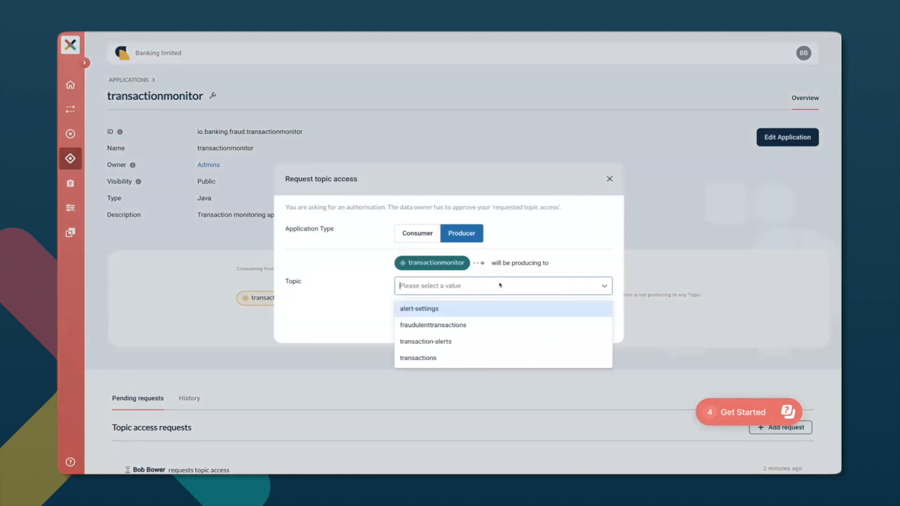
left_click(499, 322)
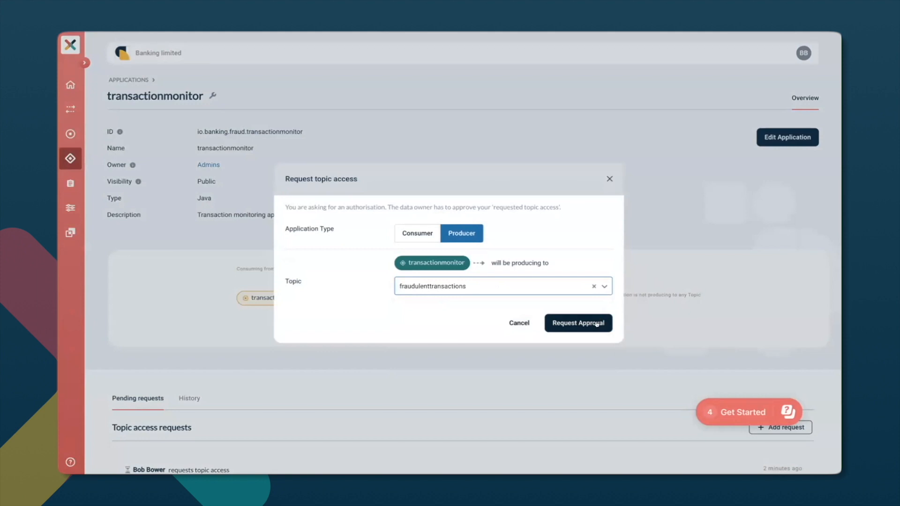
left_click(597, 320)
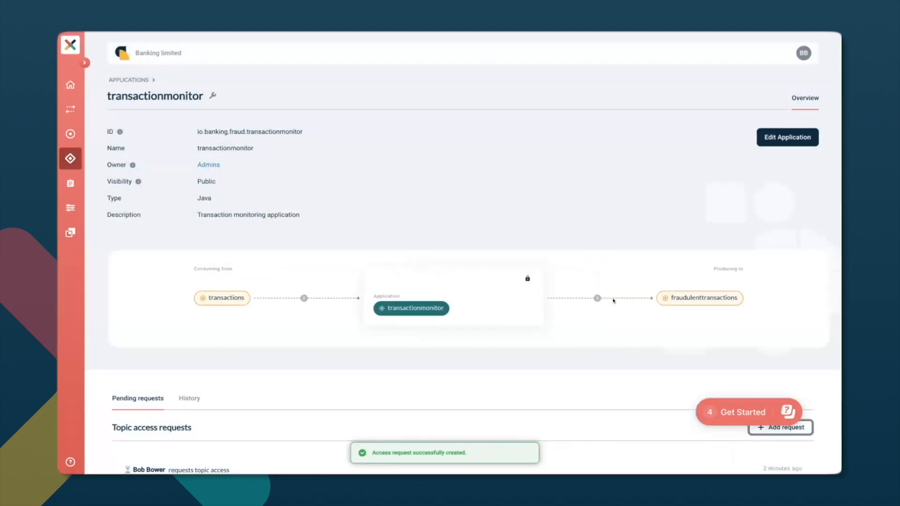
Review transactionmonitor's pending access requests and approve its request to produce to fraudulenttransactions from the dashboard.
scroll(537, 350, "down", 4)
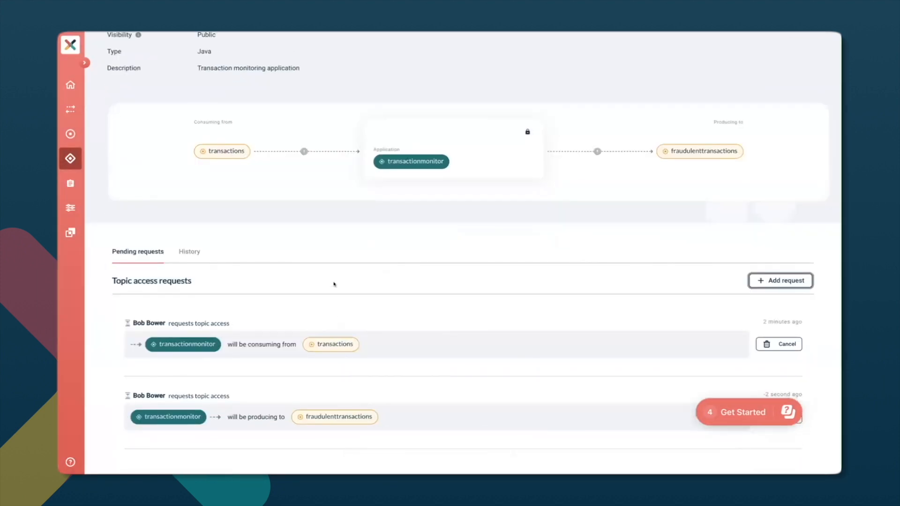
scroll(351, 281, "up", 3)
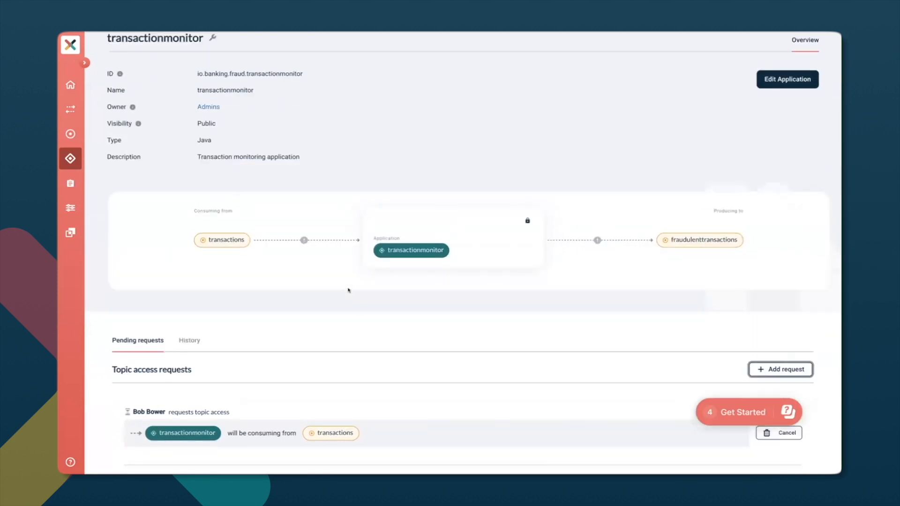
left_click(70, 85)
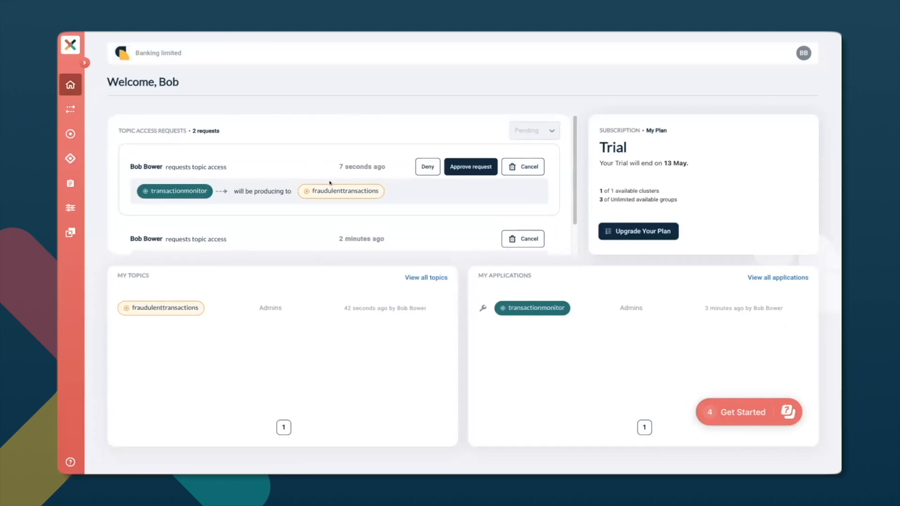
left_click(454, 168)
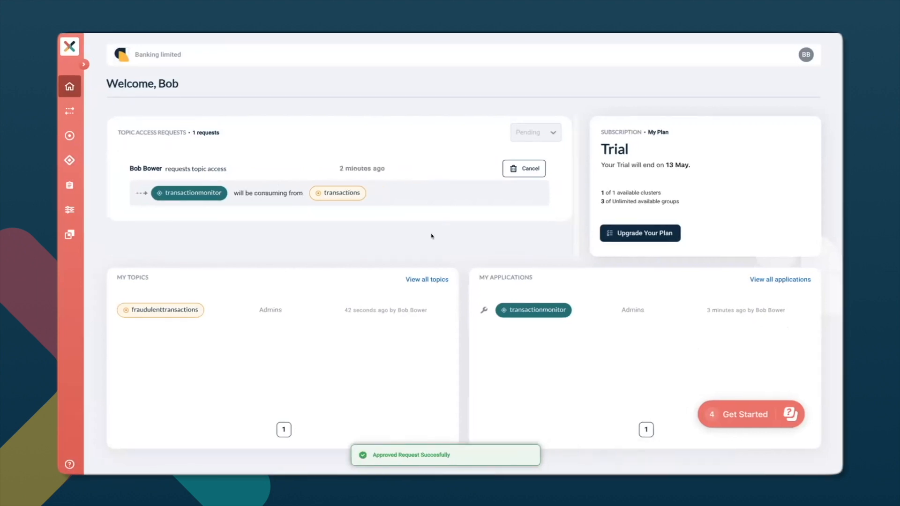